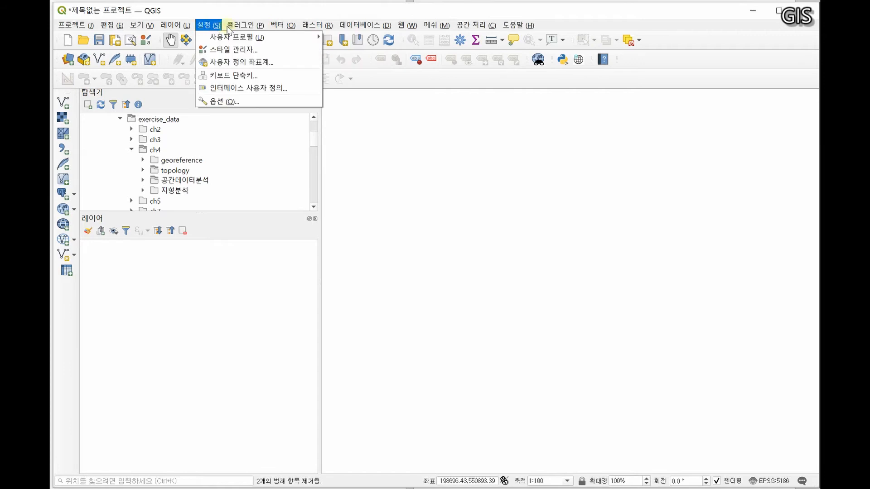
Search the plugin manager for 위상 and enable the 위상 검증기 (Topology Checker) plugin
click(247, 40)
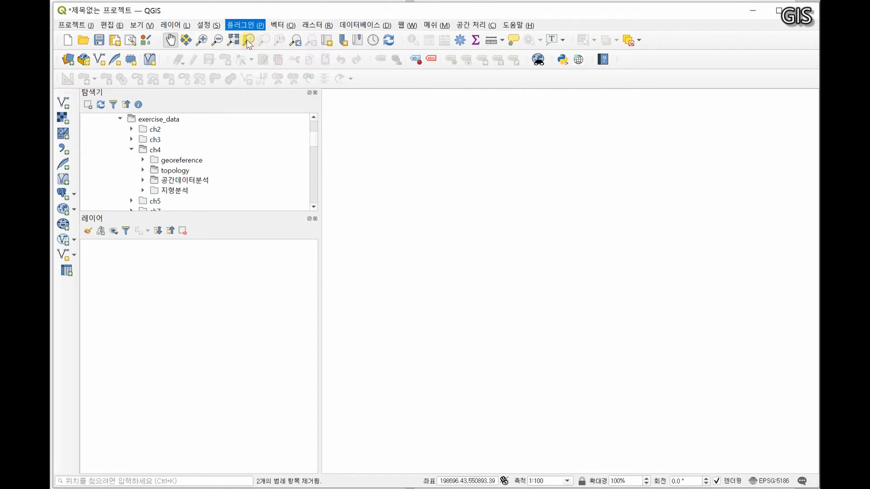
click(370, 133)
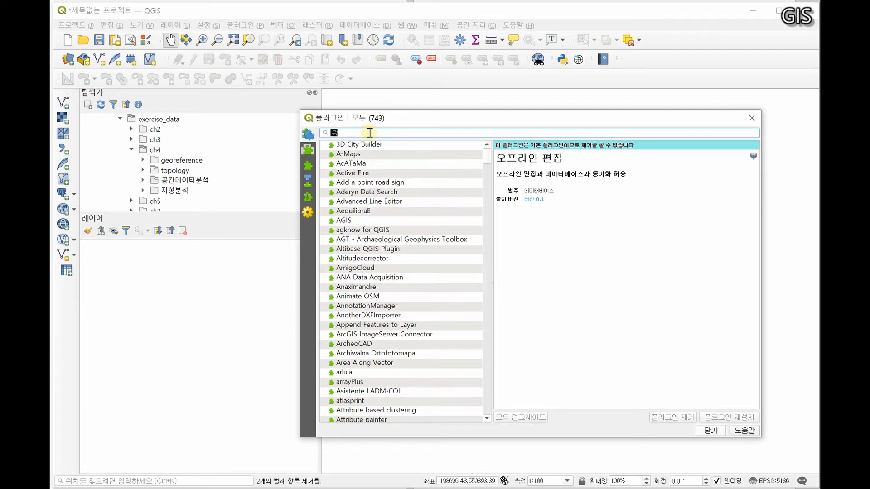
text(위ㅅ)
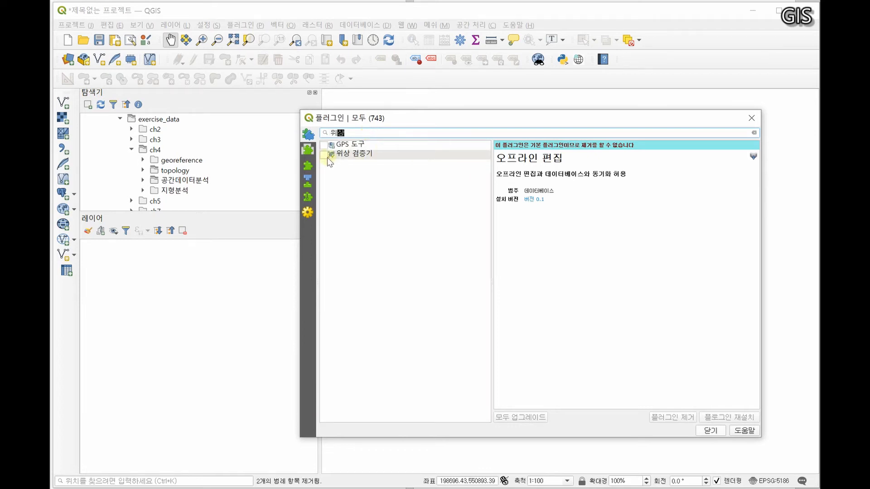
click(327, 158)
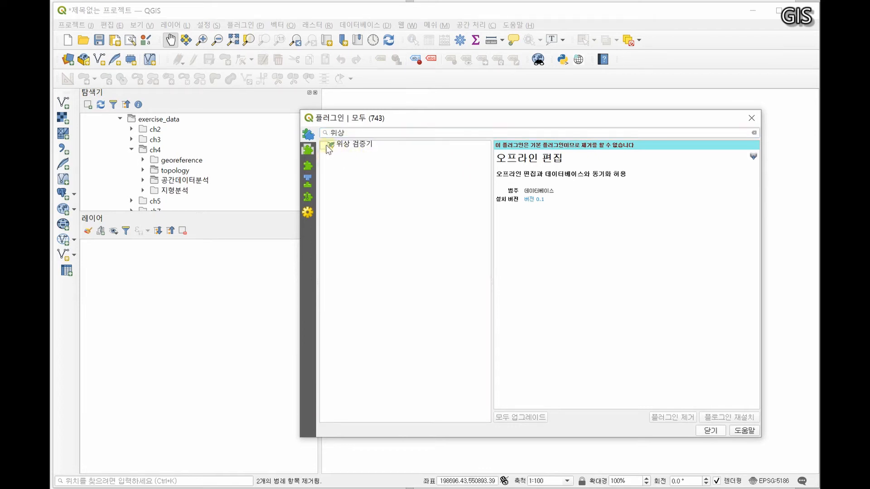
click(325, 145)
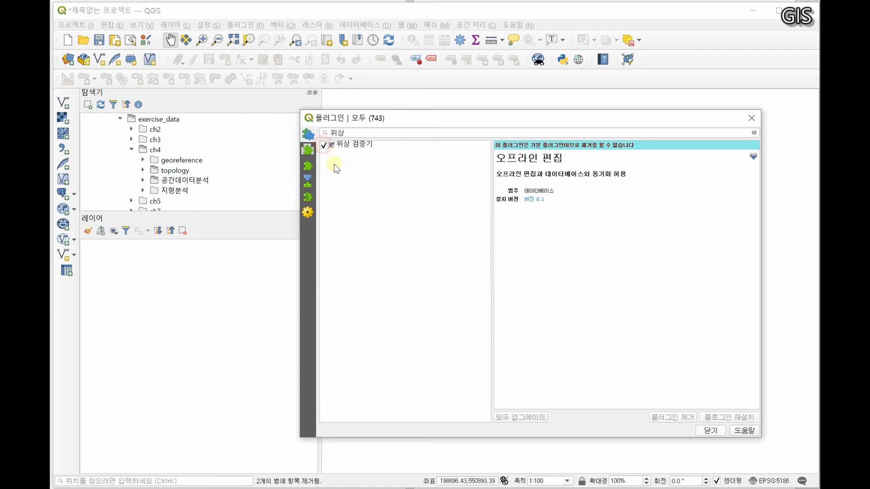
click(712, 431)
Open the 위상 검증기 panel, detach it as a floating window, and make it narrower and taller
click(283, 25)
mouse_move(297, 40)
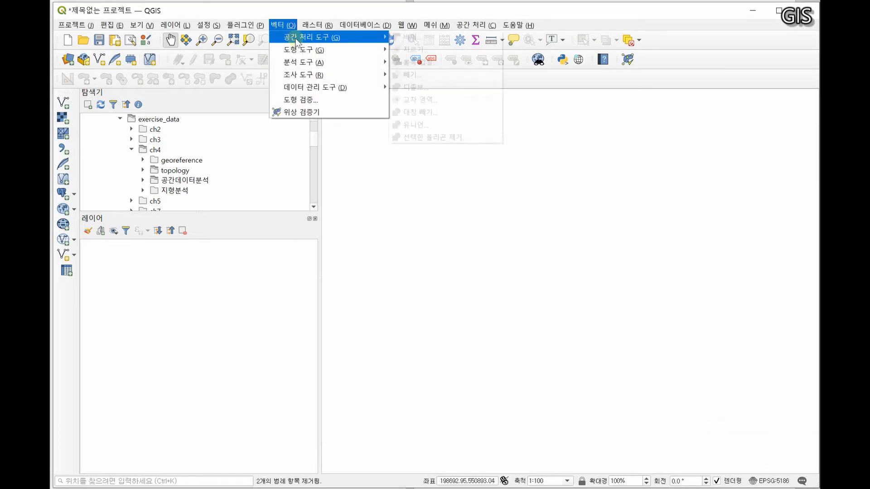
click(325, 112)
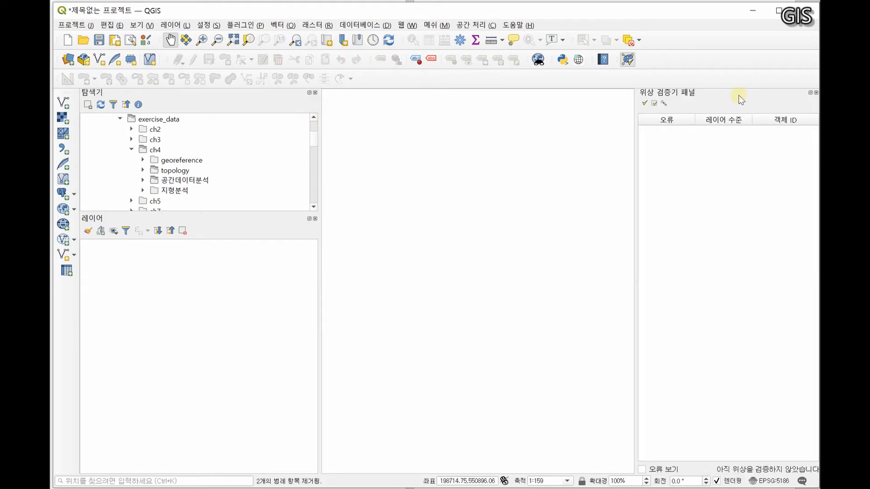
drag(739, 95, 491, 102)
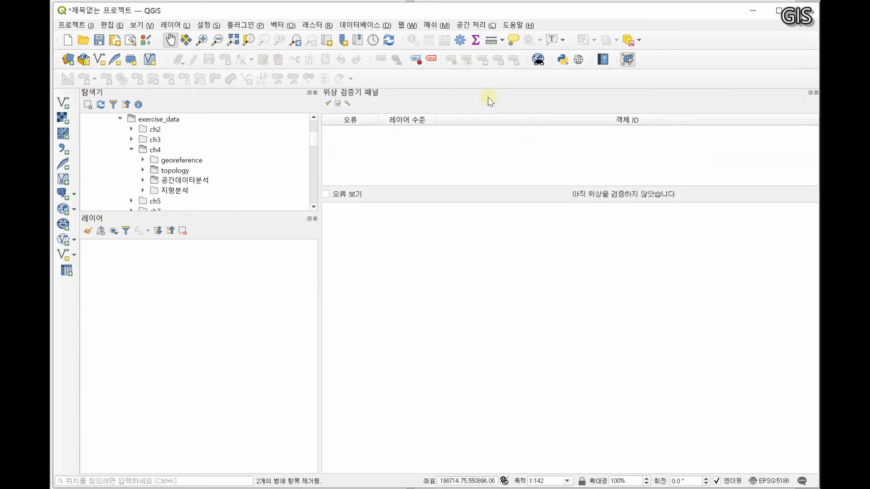
click(811, 93)
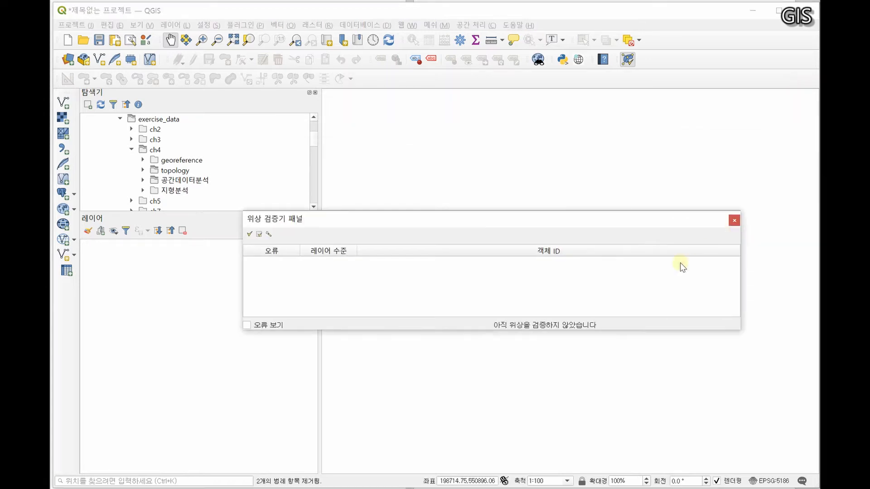
drag(740, 336, 580, 424)
drag(428, 228, 459, 213)
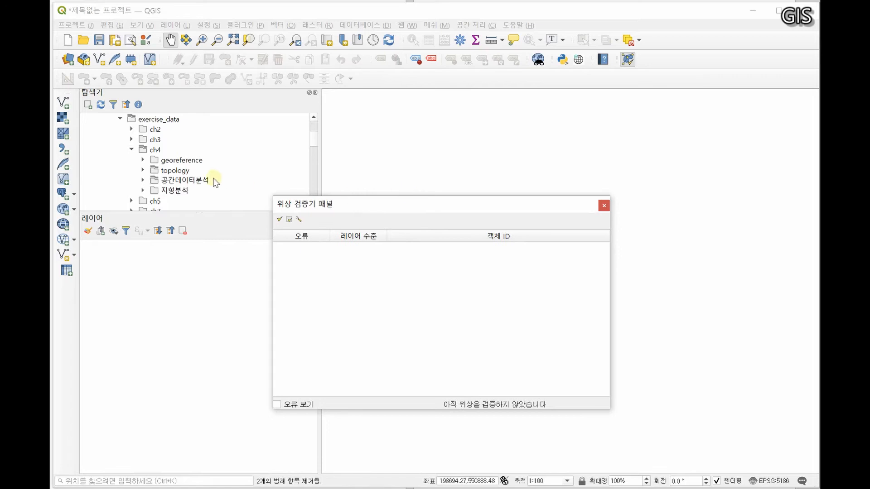
Add polygon.shp from the ch4 topology folder to the project's layers
click(143, 171)
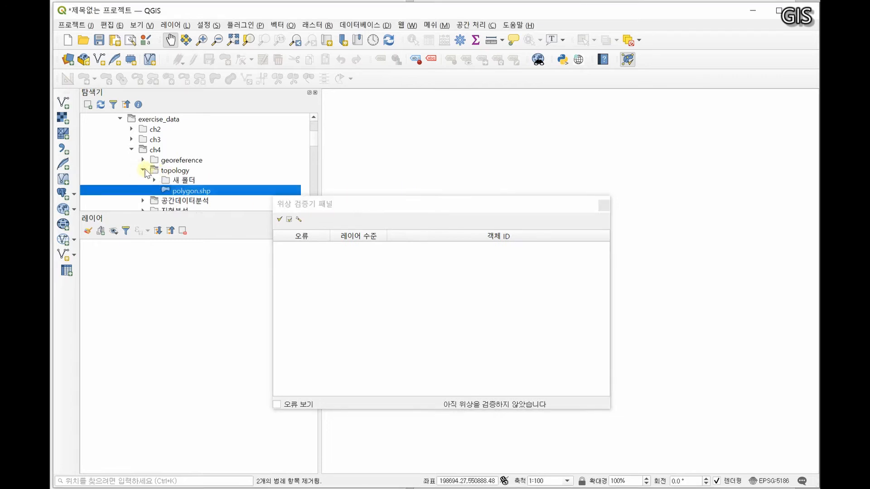
click(167, 171)
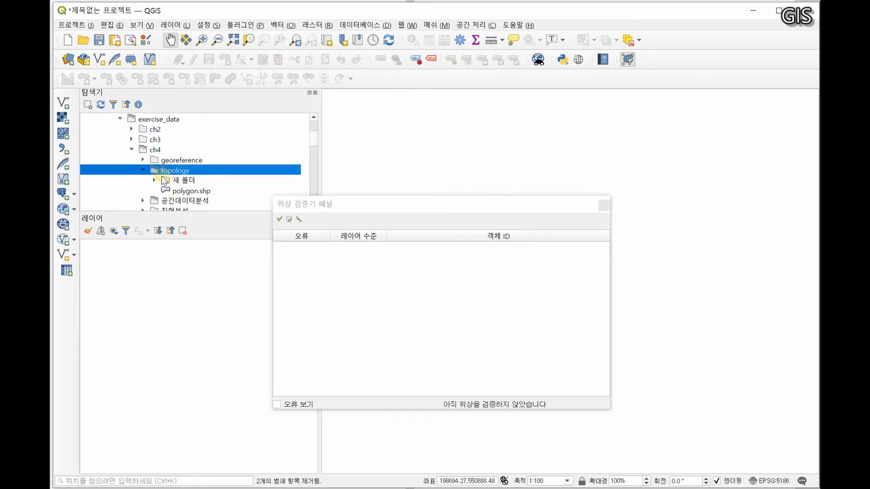
drag(181, 192, 141, 325)
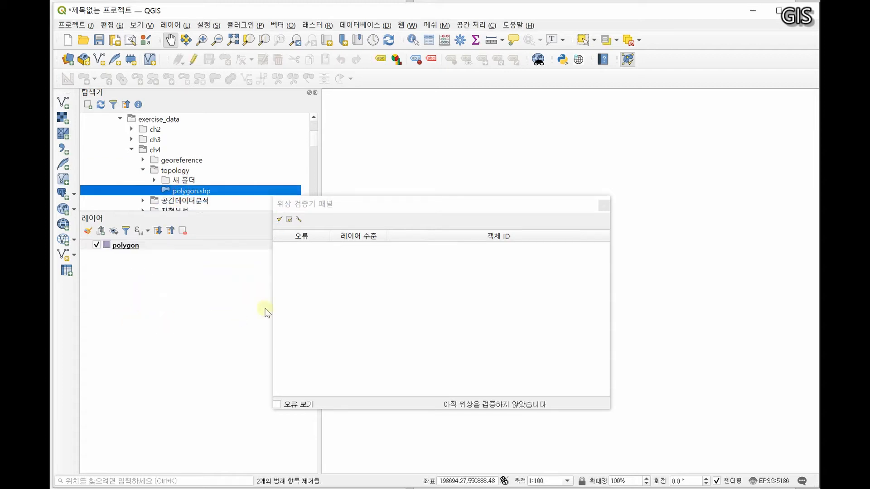
Reposition the floating topology checker window and run a full validation without any rules defined
drag(482, 209, 480, 205)
drag(470, 175, 456, 170)
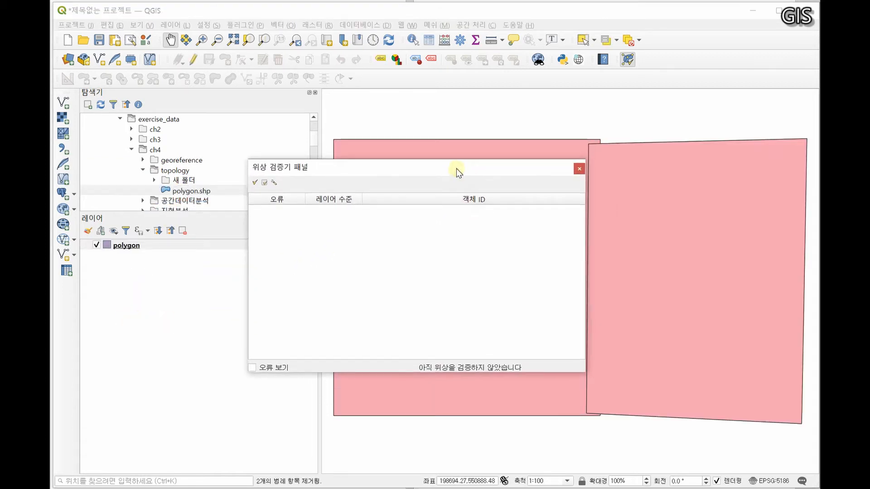
click(256, 182)
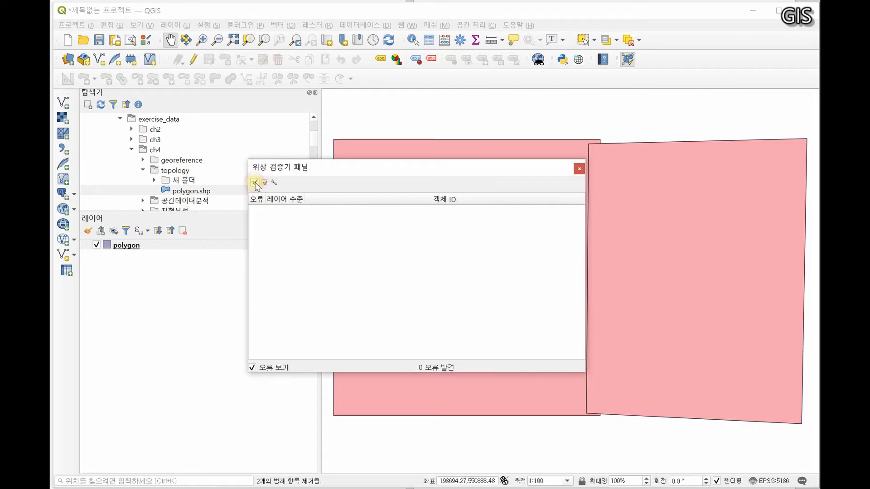
Add the topology rule "must not overlap" for the polygon layer with no second layer, and apply the rule settings
click(272, 183)
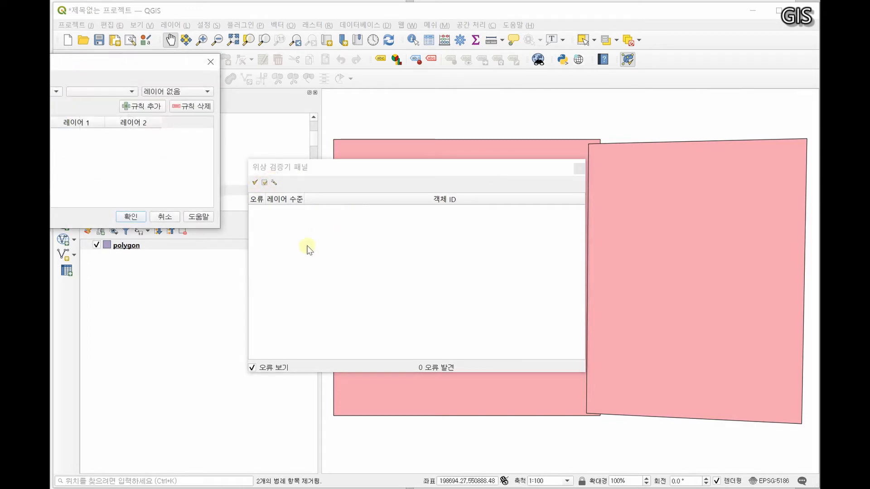
drag(107, 63, 425, 20)
click(367, 49)
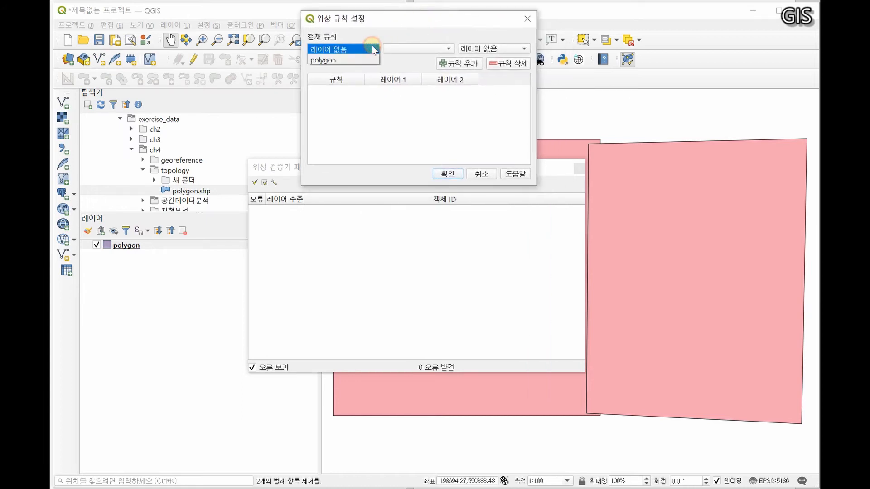
click(350, 60)
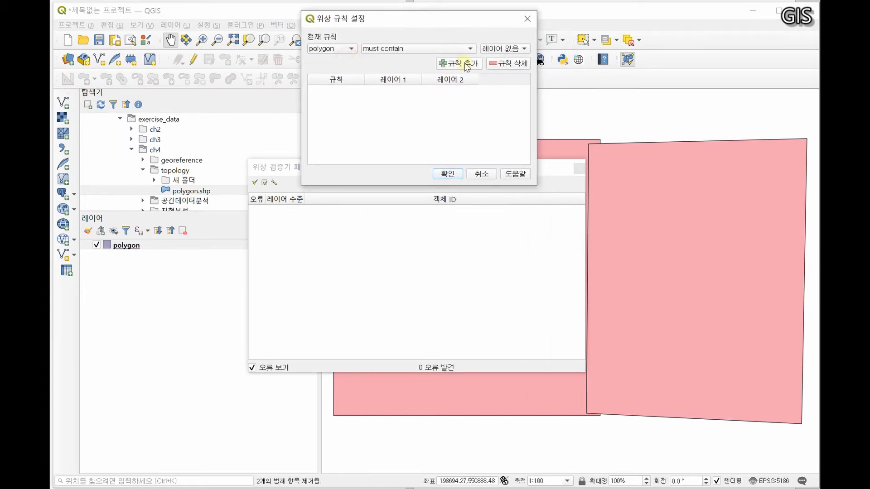
click(447, 50)
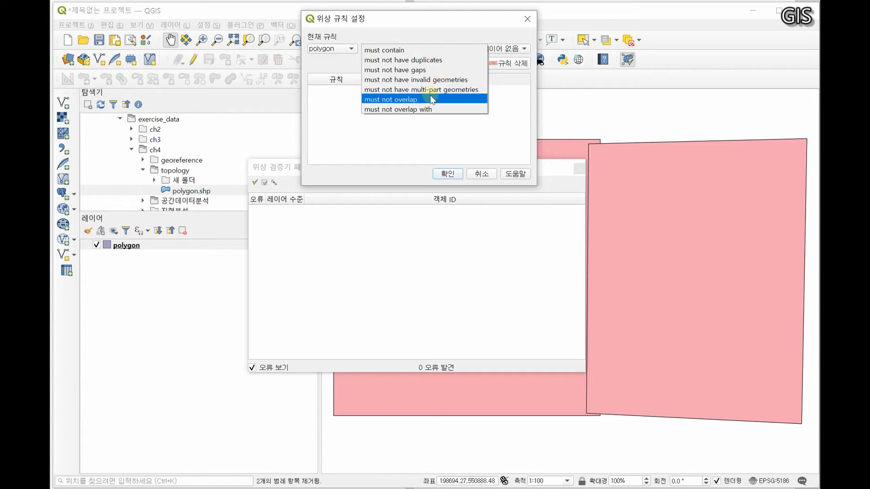
click(406, 100)
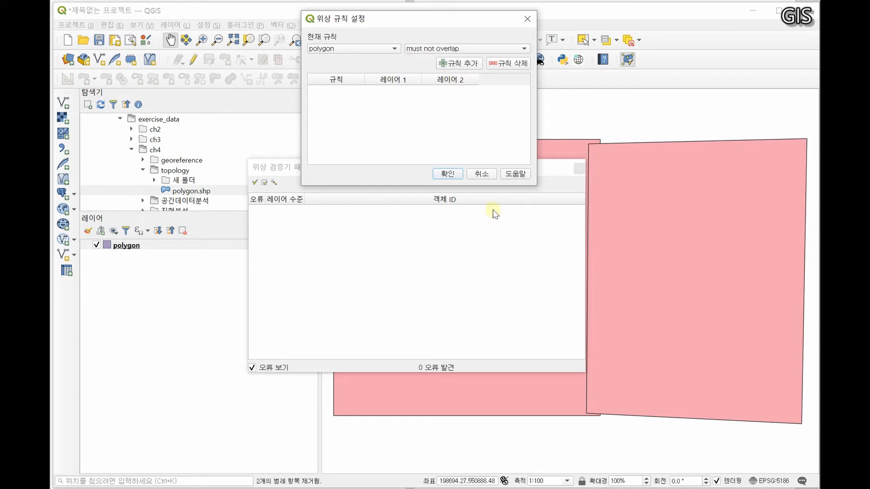
click(466, 67)
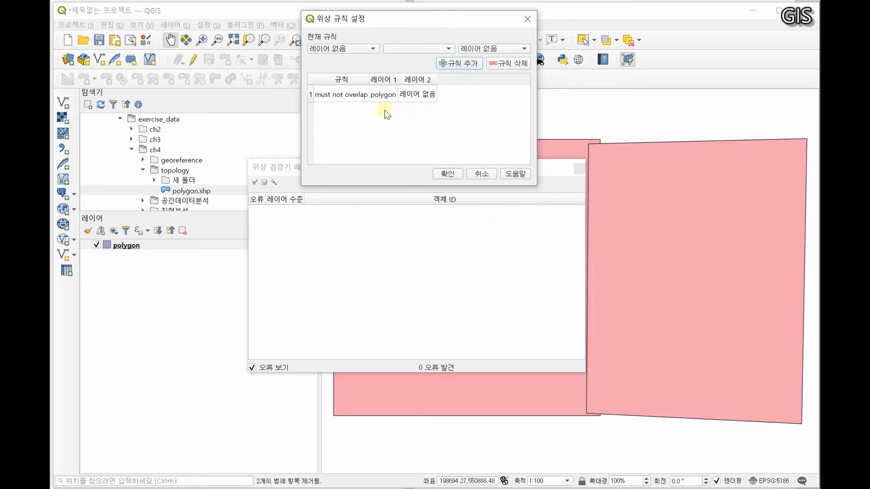
click(424, 97)
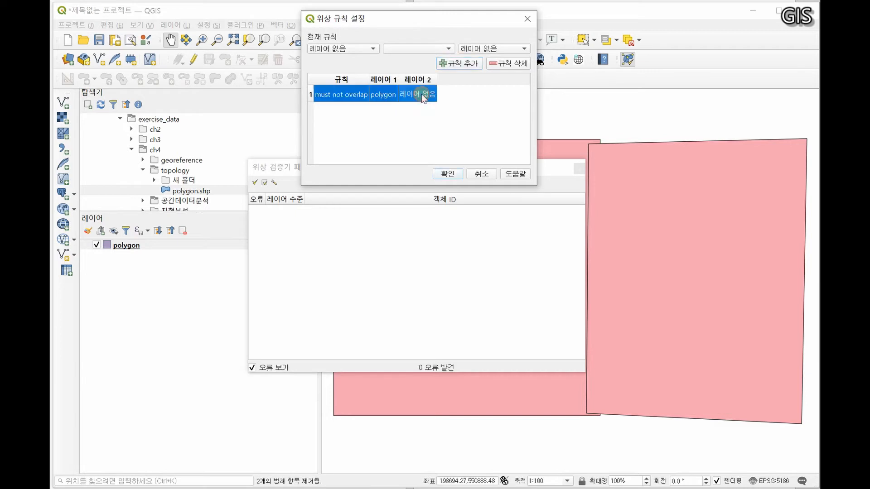
click(447, 175)
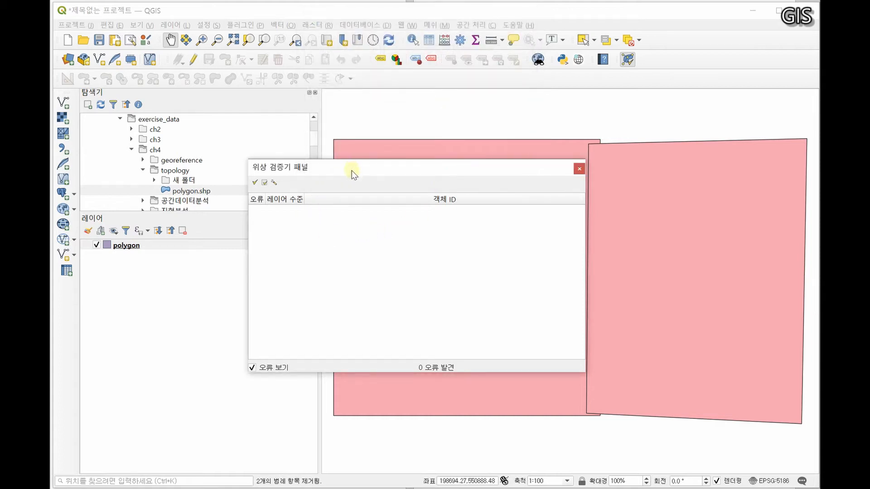
Validate the whole polygon layer against the rule and dock the checker panel across the map from the layer list
click(255, 183)
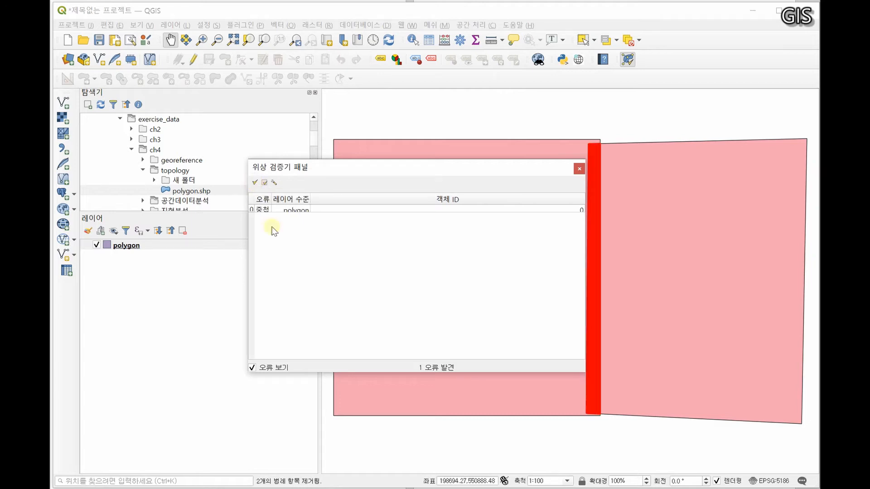
drag(458, 165, 297, 136)
scroll(585, 189, down, 1)
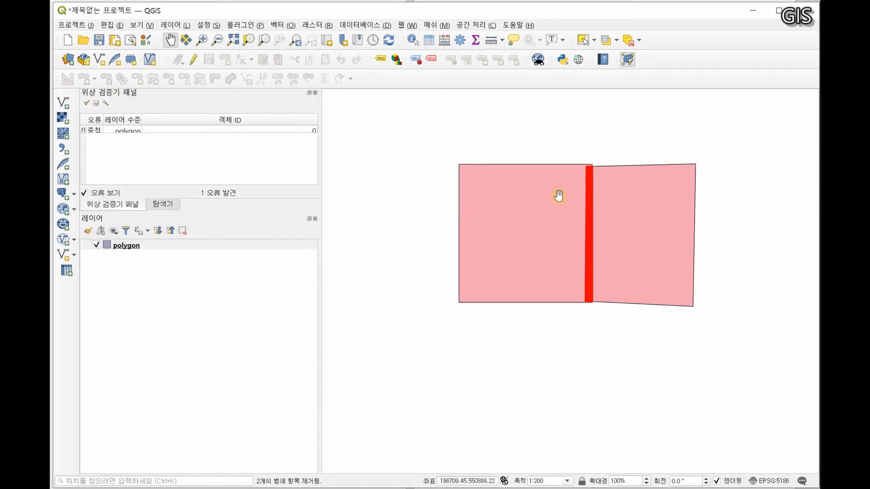
drag(200, 95, 424, 254)
drag(346, 239, 195, 132)
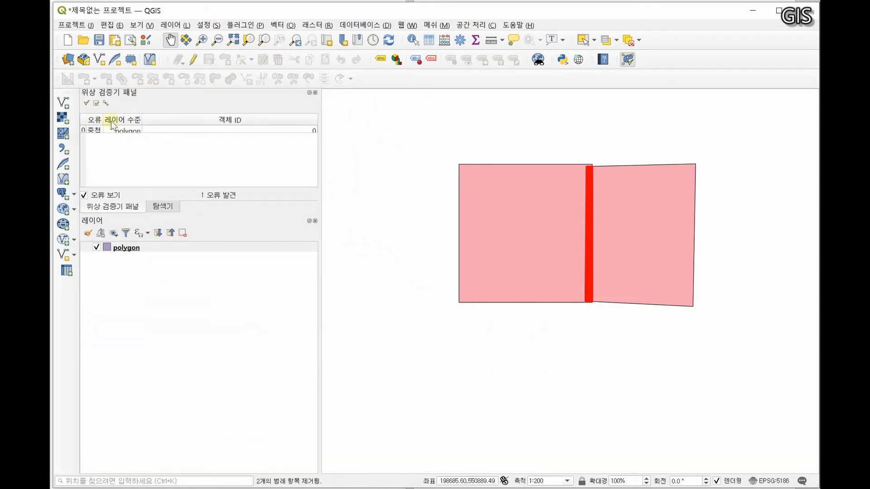
click(163, 206)
drag(118, 204, 795, 295)
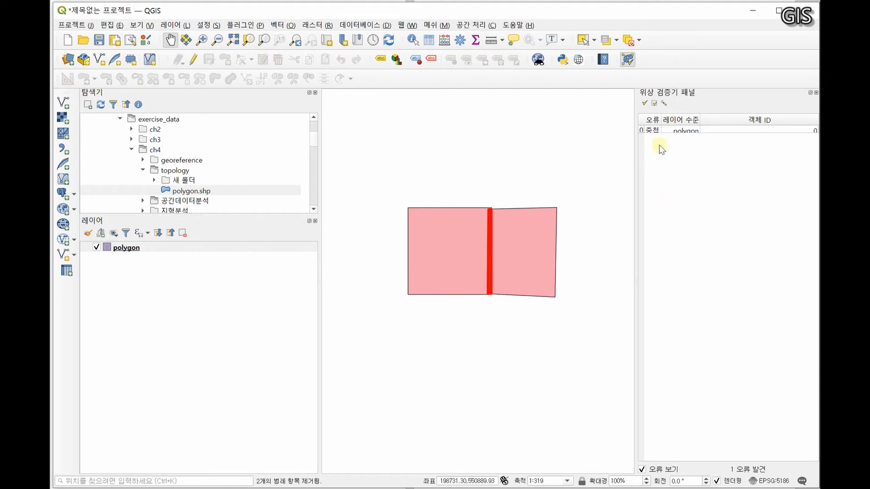
Locate the listed overlap error on the map and narrow the browser and layer panels to widen the map area
click(661, 131)
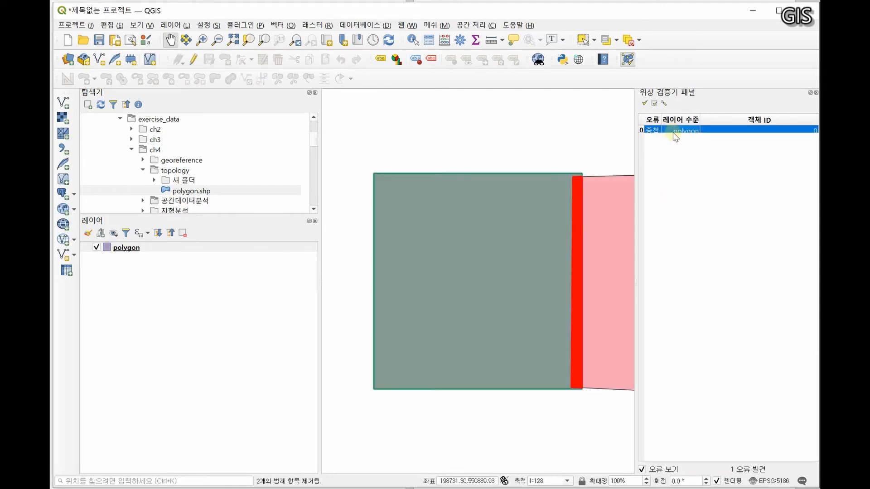
drag(574, 433, 493, 381)
scroll(494, 344, down, 2)
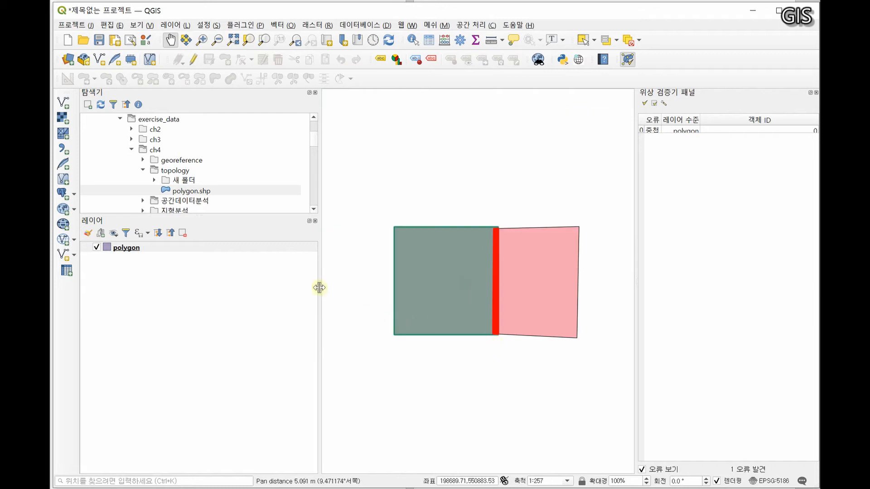
drag(320, 287, 219, 297)
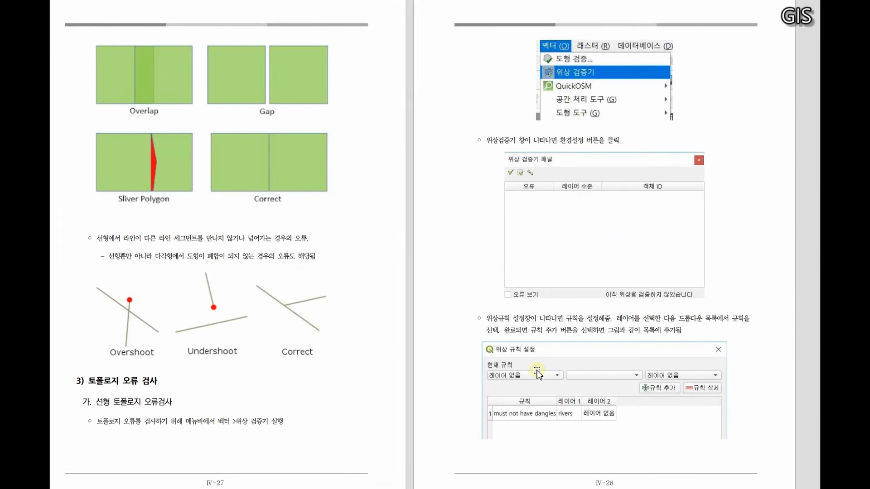
Review the manual's pages on line and polygon topology checks, data integrity and error correction, and return to QGIS
scroll(538, 372, down, 1)
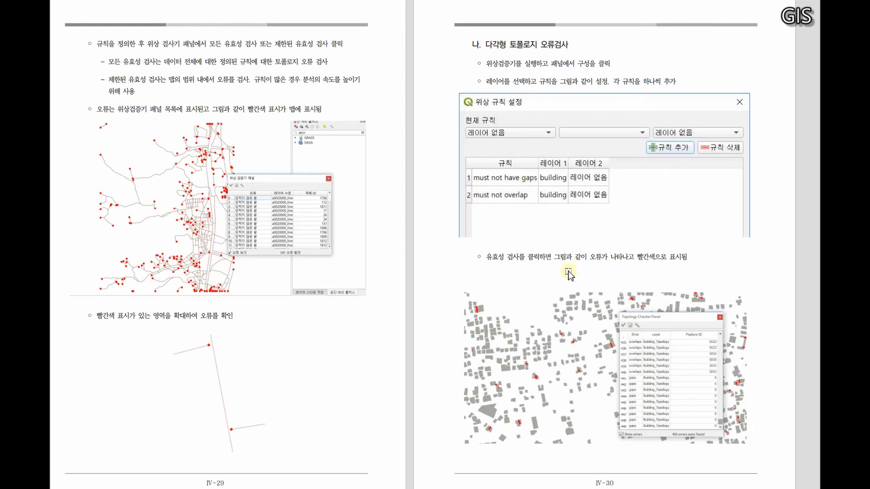
scroll(568, 272, up, 2)
scroll(569, 272, down, 1)
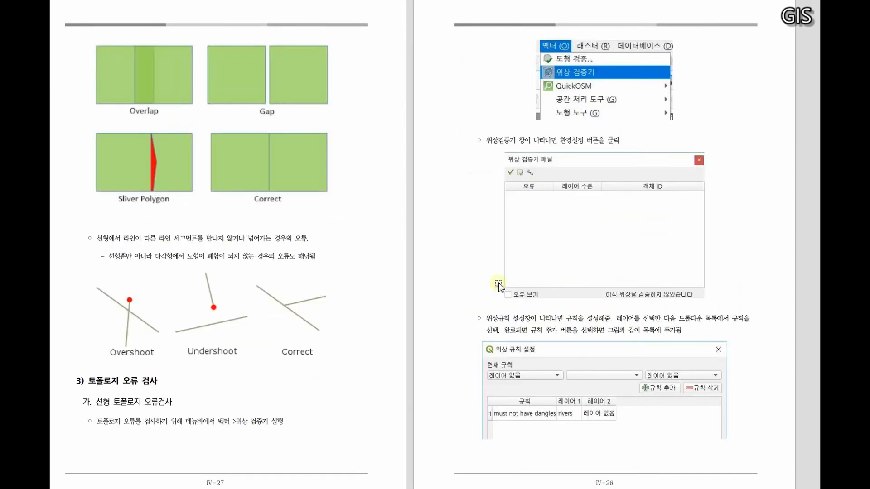
scroll(503, 288, down, 1)
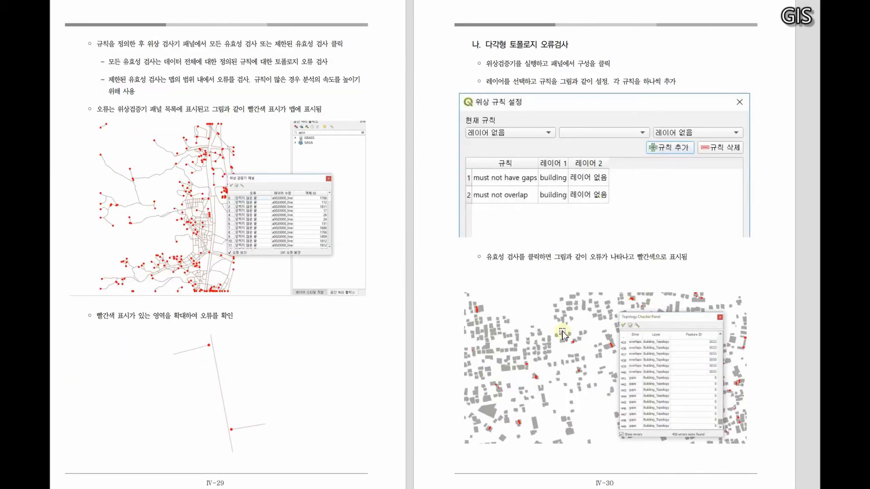
scroll(594, 340, down, 1)
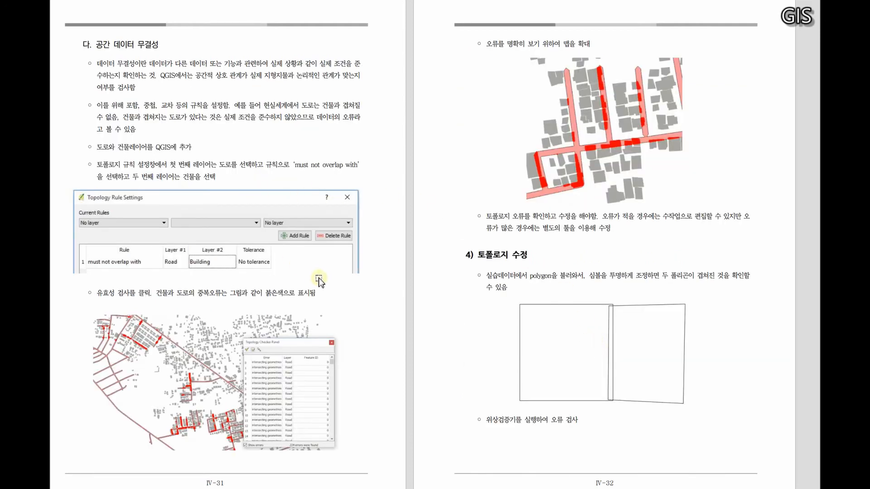
key(alt+Tab)
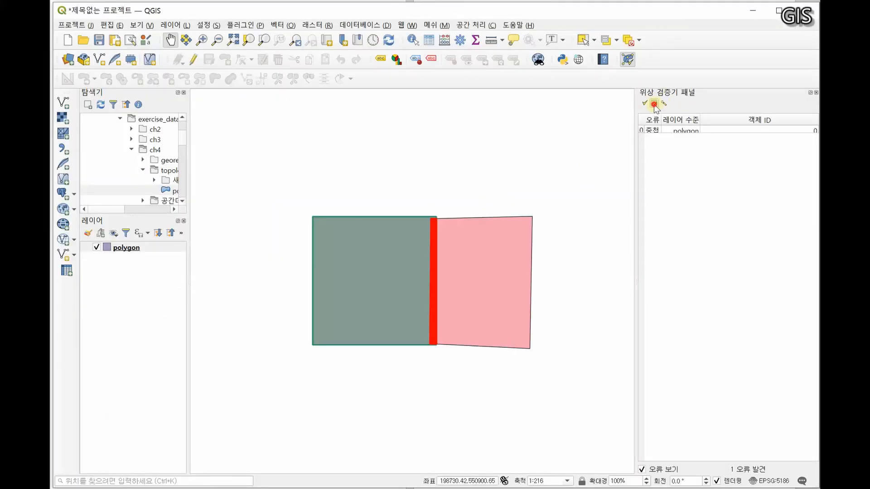
Validate the topology within the current map extent and locate the listed overlap error on the map
click(654, 104)
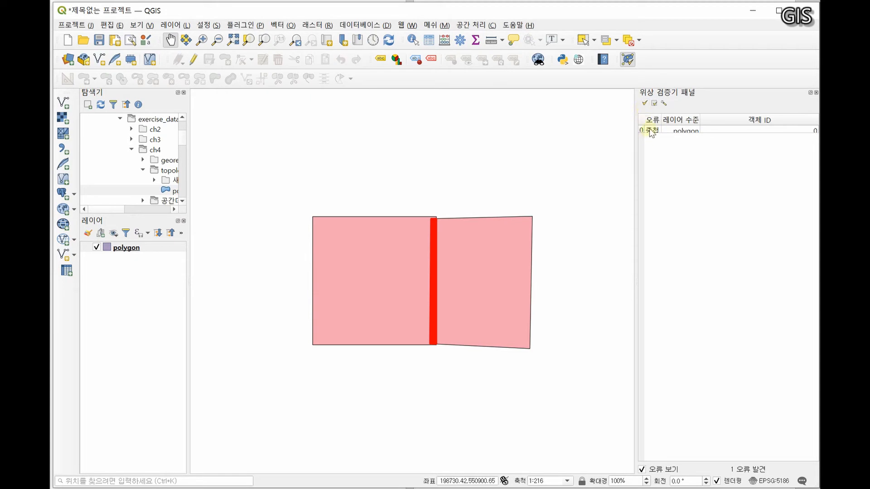
click(671, 132)
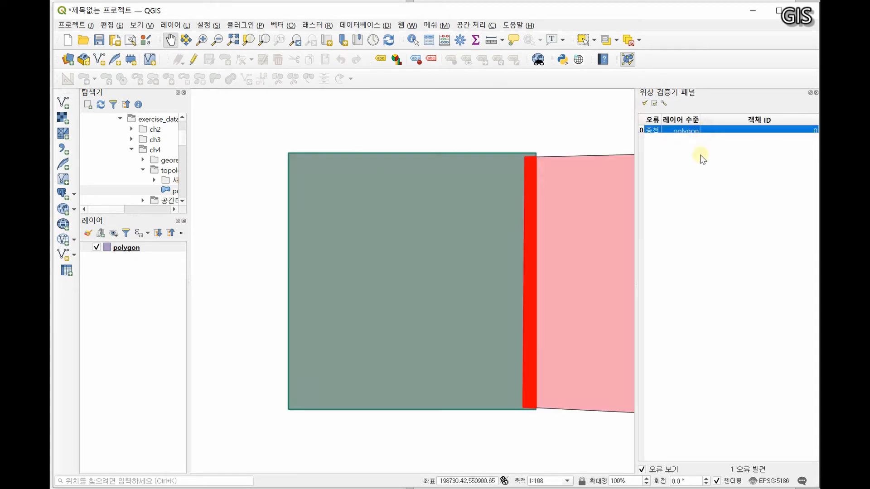
Review the manual's pages on topology correction with v.clean, the rmarea option and the GRASS footnote, and return to QGIS
key(alt+Tab)
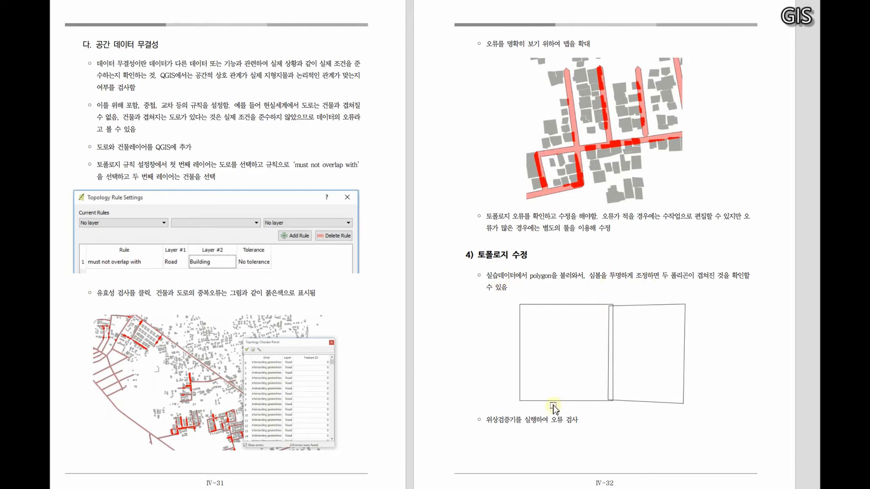
scroll(553, 410, down, 2)
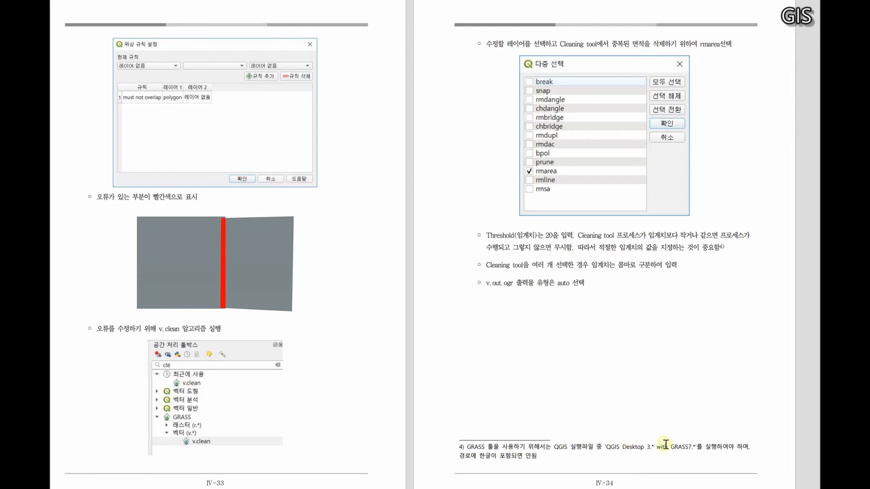
drag(697, 448, 605, 448)
click(641, 354)
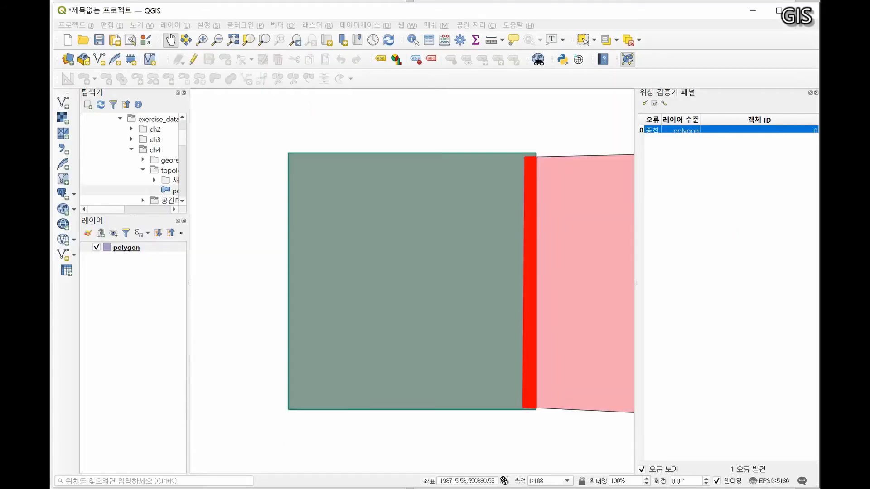
click(552, 134)
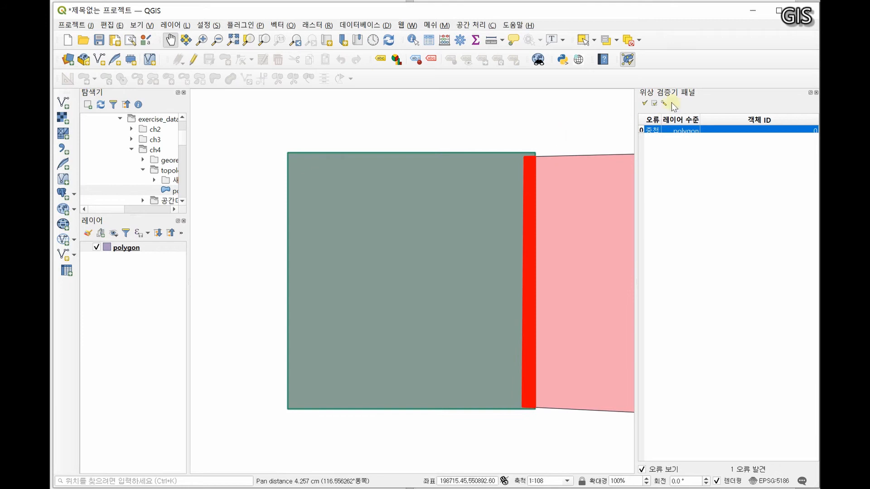
Try to start the GRASS v.clean algorithm by searching the Processing Toolbox for "clean"
click(482, 25)
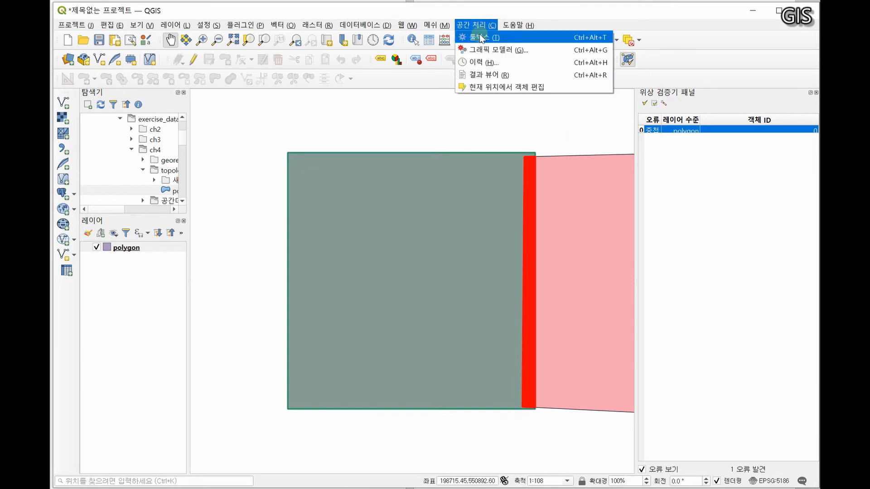
click(479, 37)
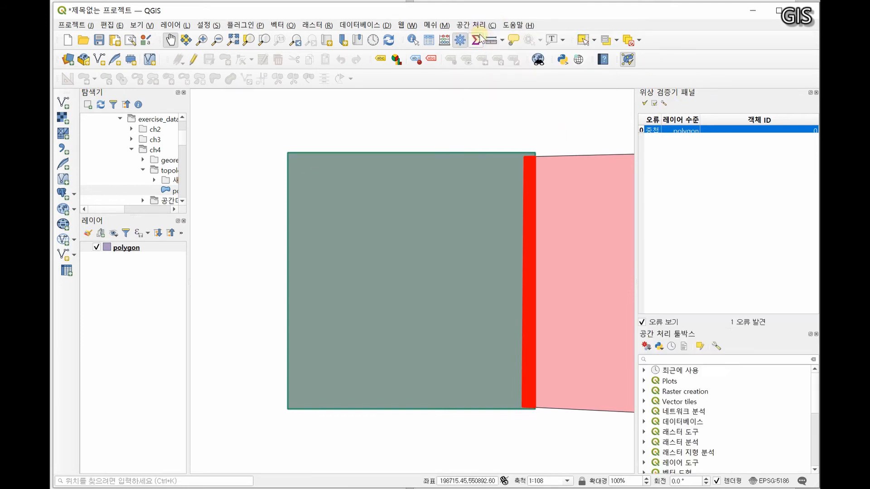
click(655, 359)
text(d)
text(lean)
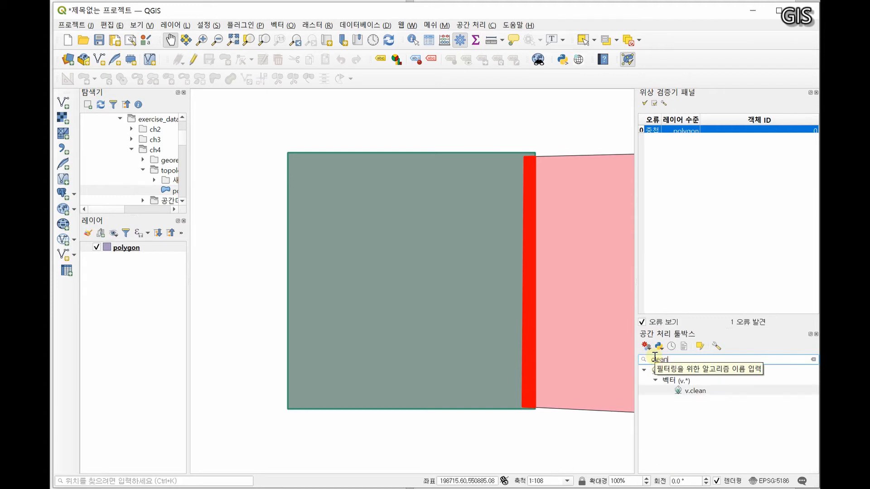
click(711, 424)
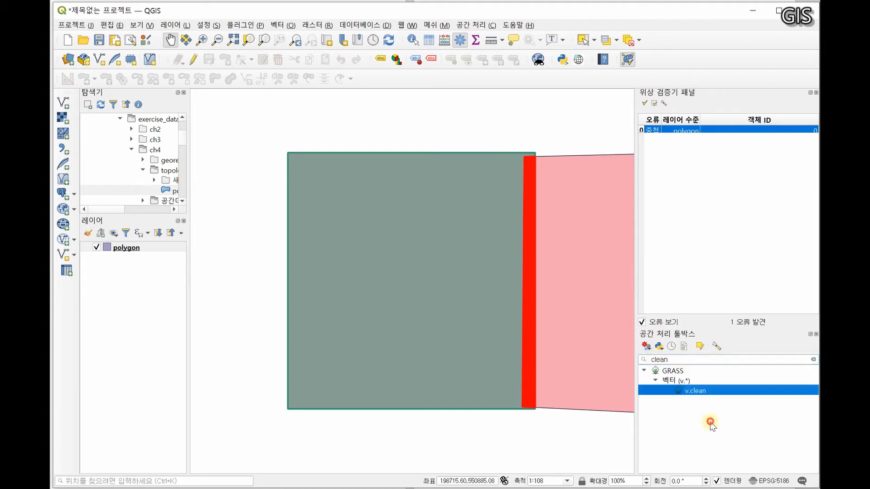
double_click(698, 393)
drag(120, 95, 386, 125)
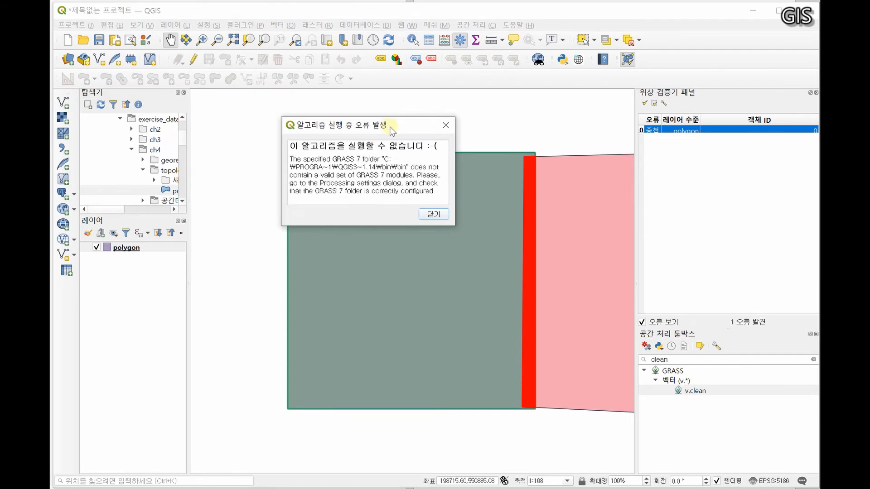
click(436, 216)
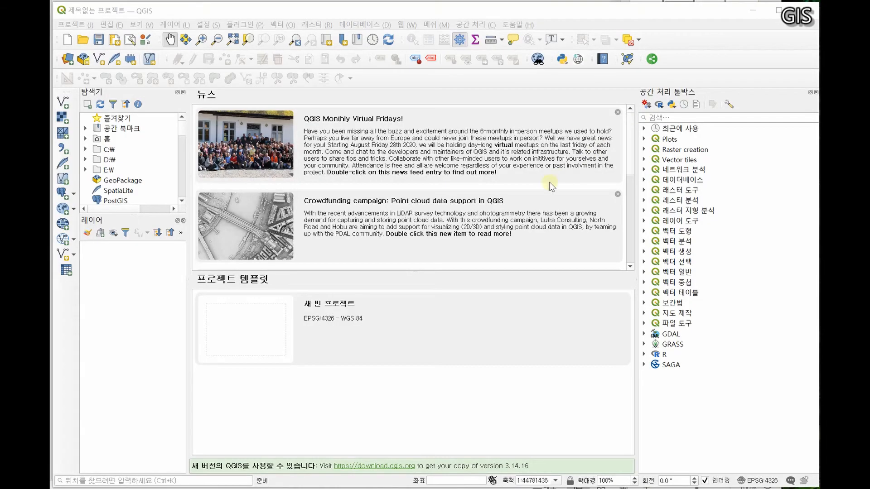
Start a new project in the QGIS session with GRASS and add polygon.shp from the ch4 topology folder as a layer
click(67, 40)
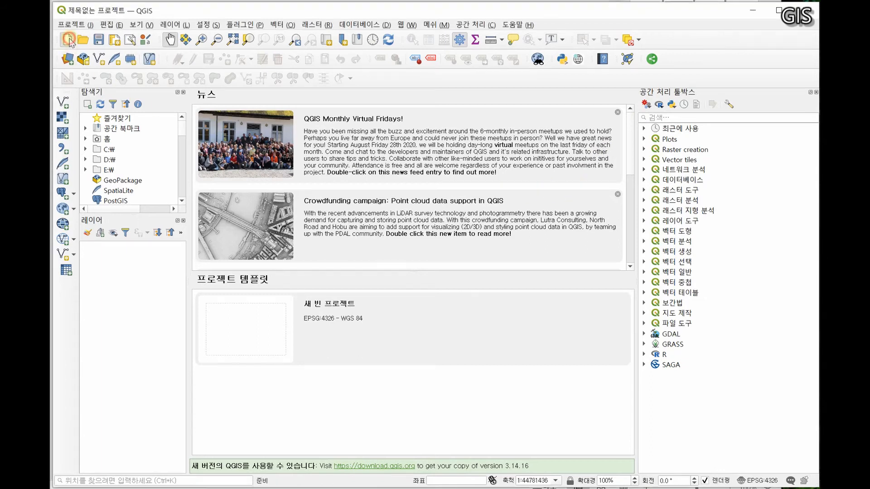
click(85, 160)
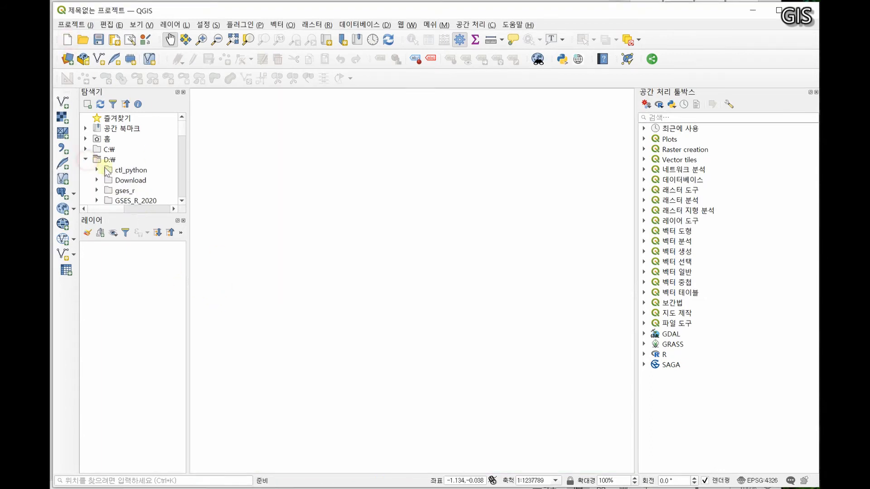
scroll(112, 183, down, 2)
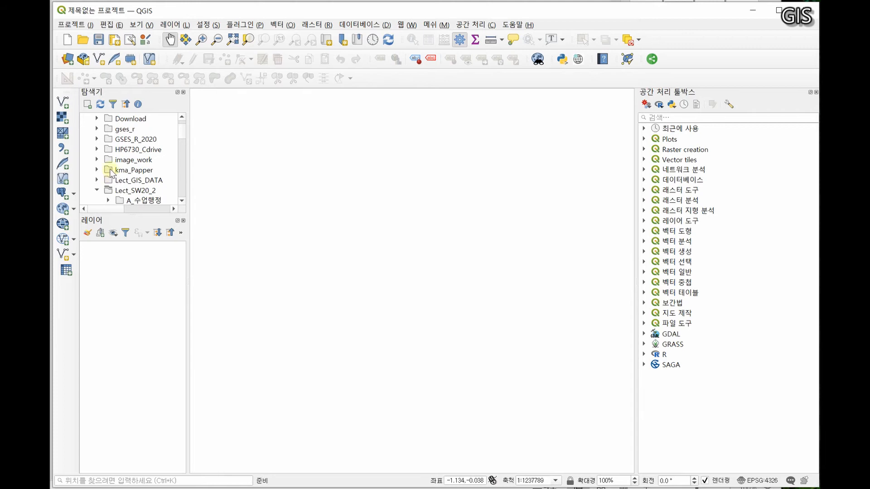
scroll(110, 172, down, 3)
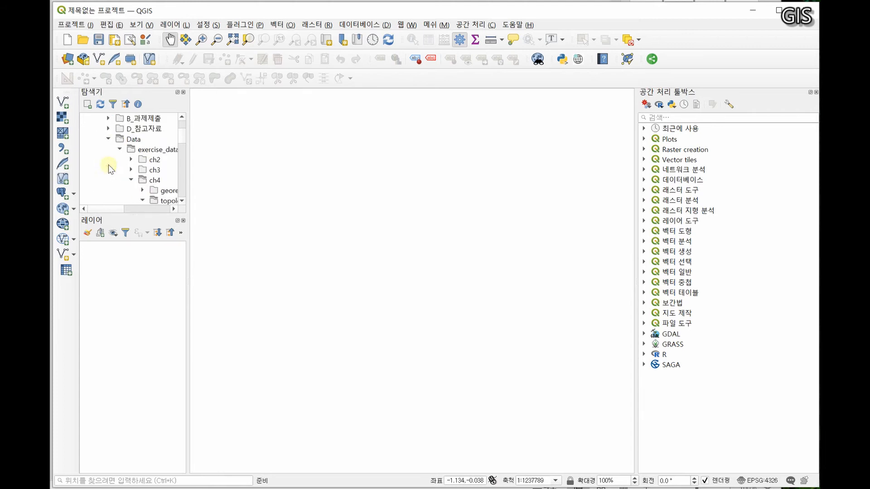
scroll(143, 188, down, 2)
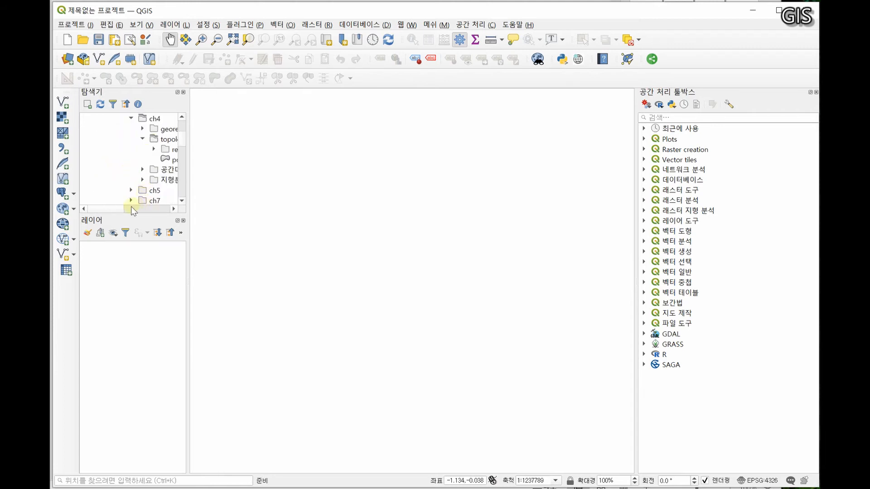
drag(188, 181, 270, 188)
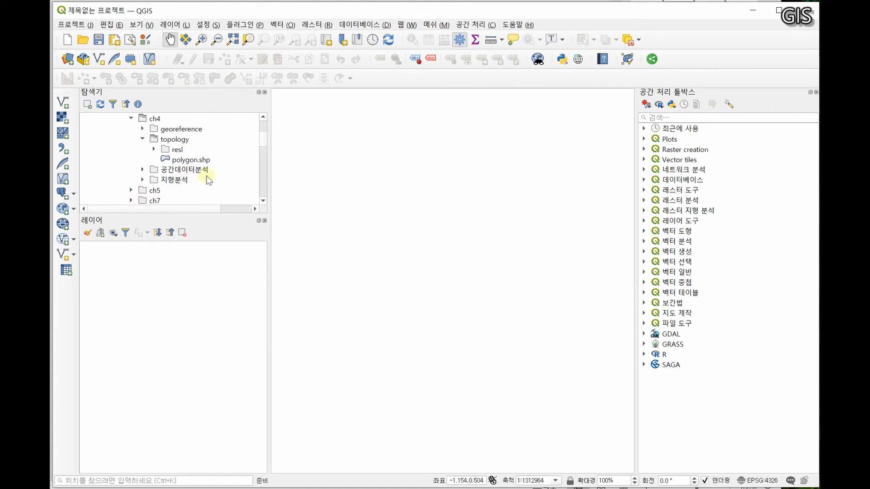
click(193, 162)
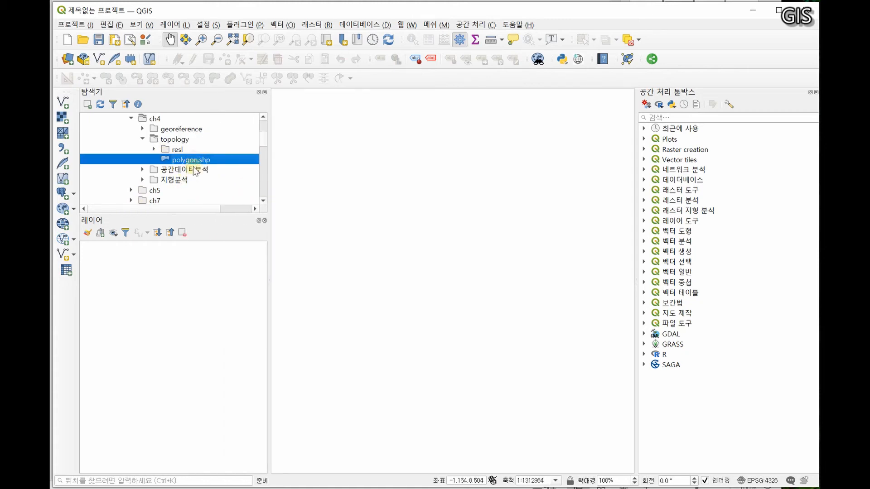
drag(195, 169, 164, 311)
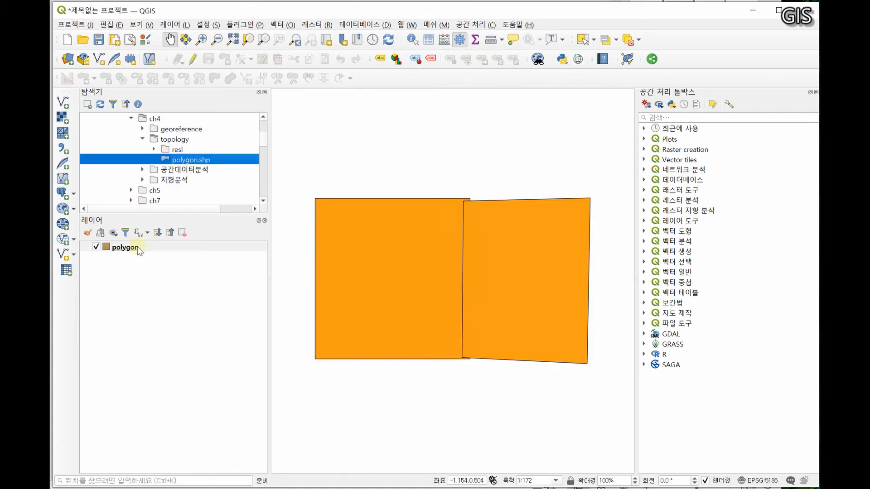
click(132, 247)
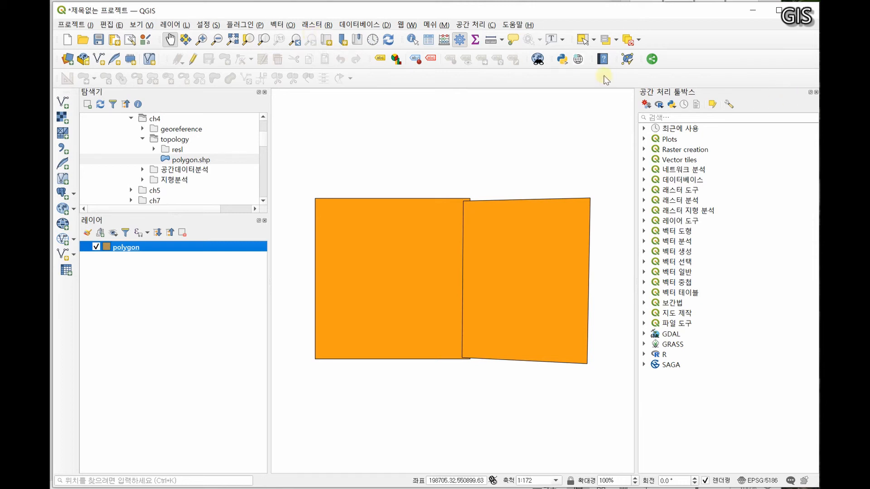
Open the Topology Checker and enlarge its panel below the Processing Toolbox
click(290, 25)
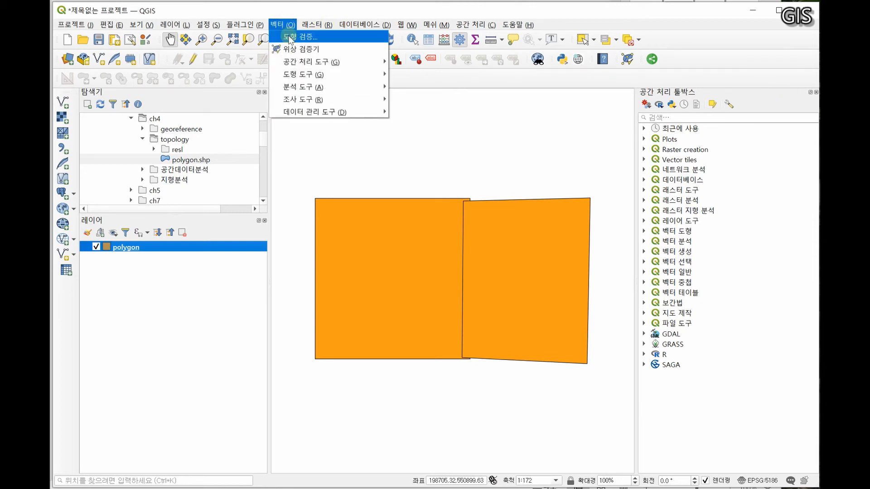
click(297, 49)
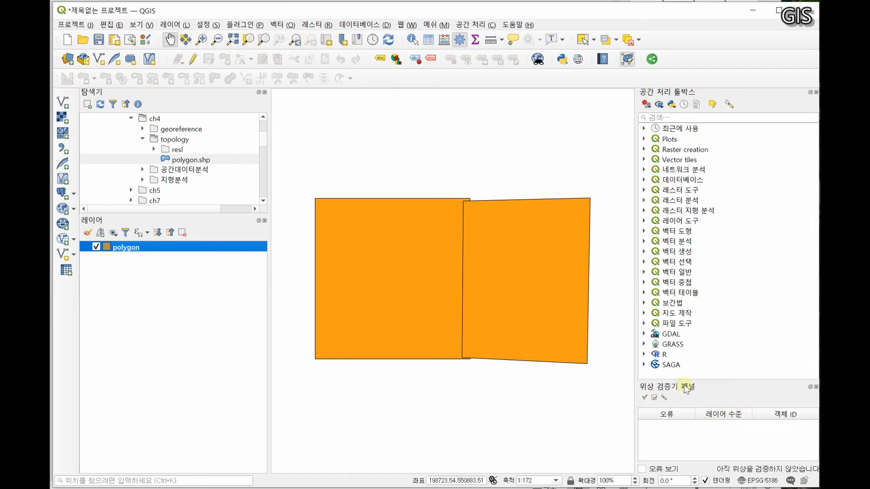
drag(698, 380, 696, 299)
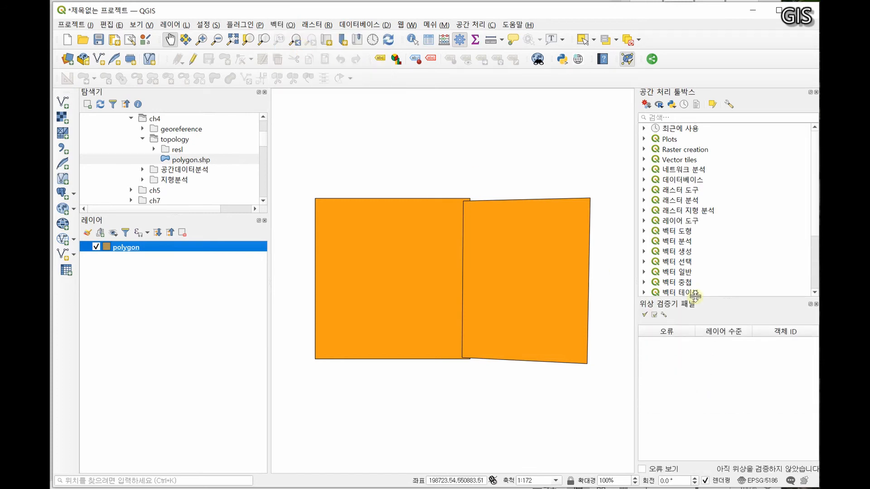
Add the topology rule "must not overlap" for the polygon layer and validate the whole layer against it
click(645, 316)
drag(117, 73, 407, 112)
click(335, 141)
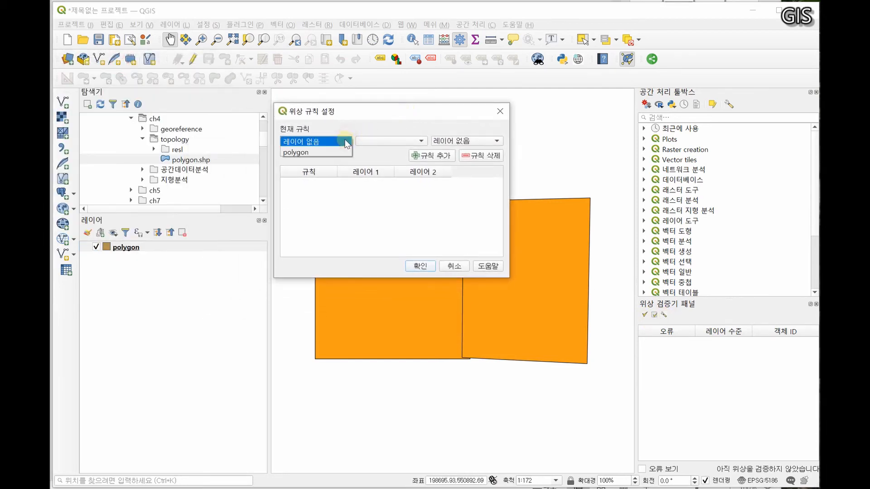
click(306, 151)
click(435, 144)
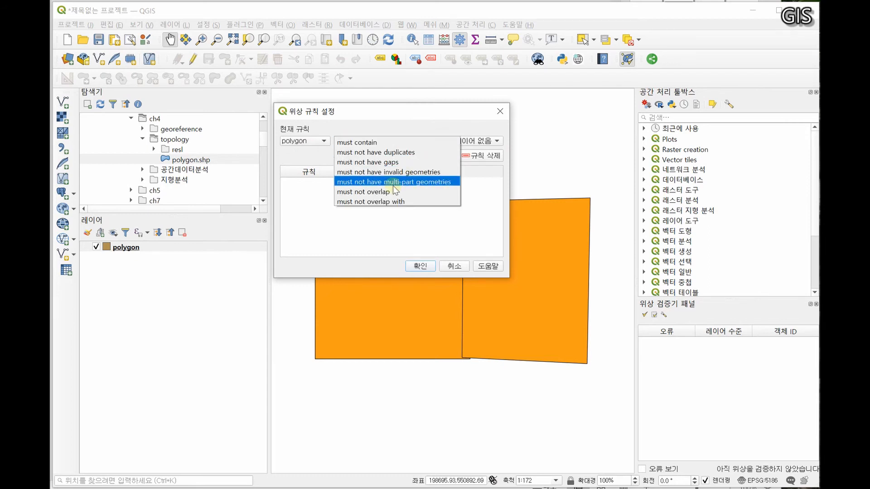
click(365, 193)
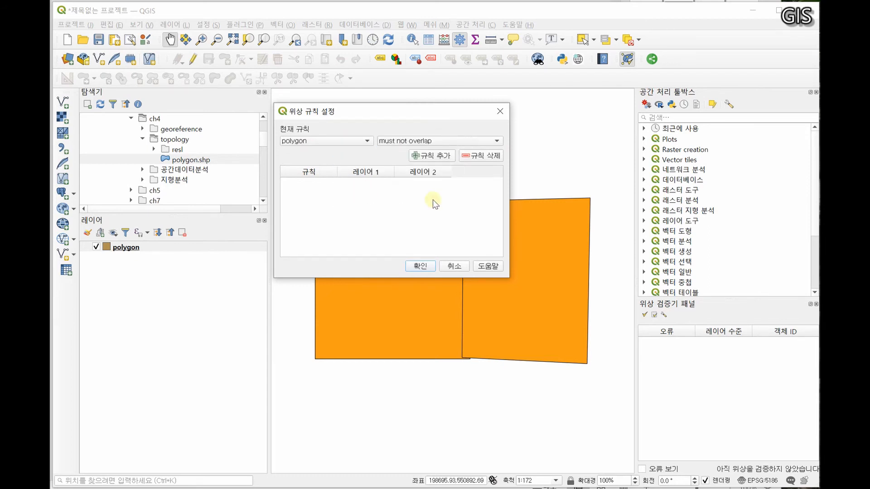
click(431, 158)
click(421, 267)
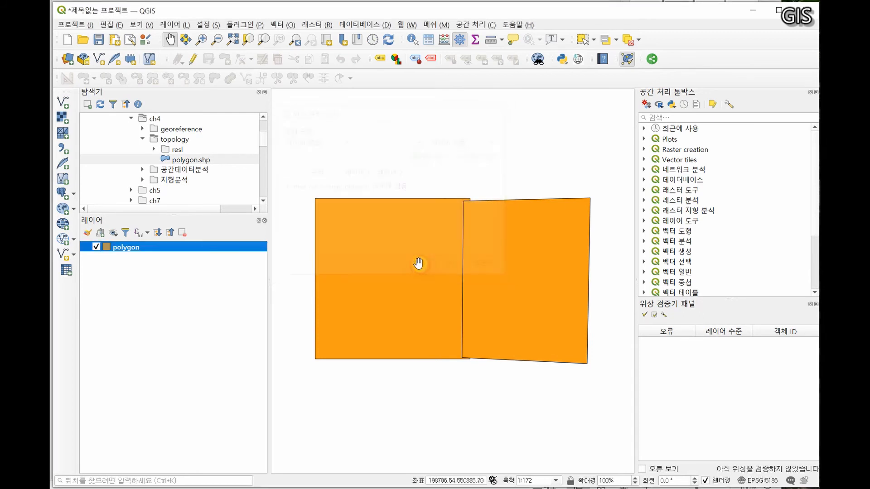
click(644, 315)
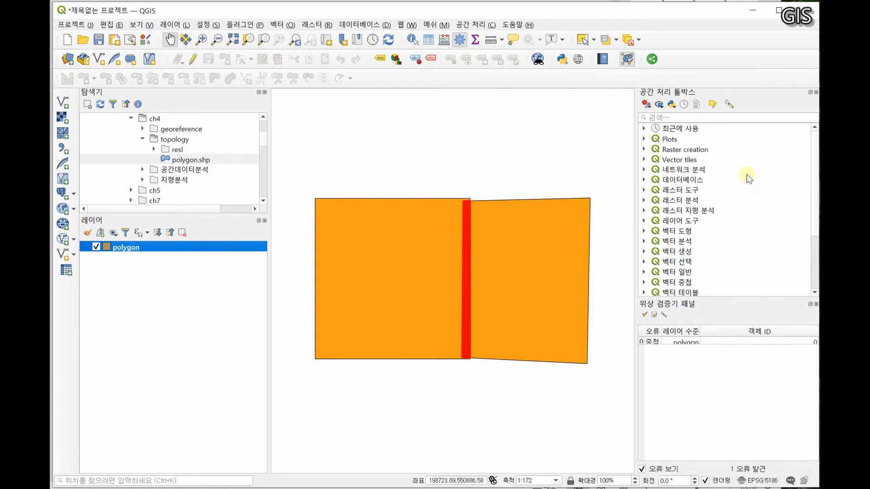
Search the Processing Toolbox for "clean" and open the GRASS v.clean algorithm's dialog, moving it aside to uncover the map
click(675, 117)
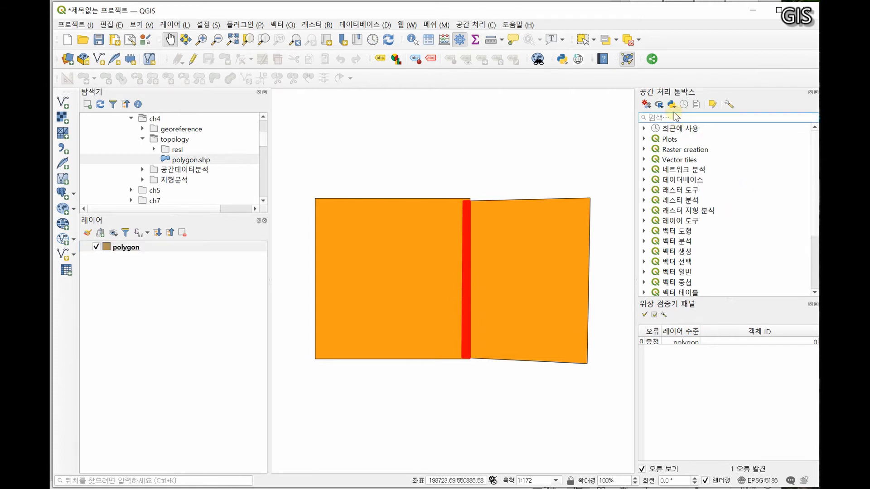
text(v)
key(BackSpace)
text(clean)
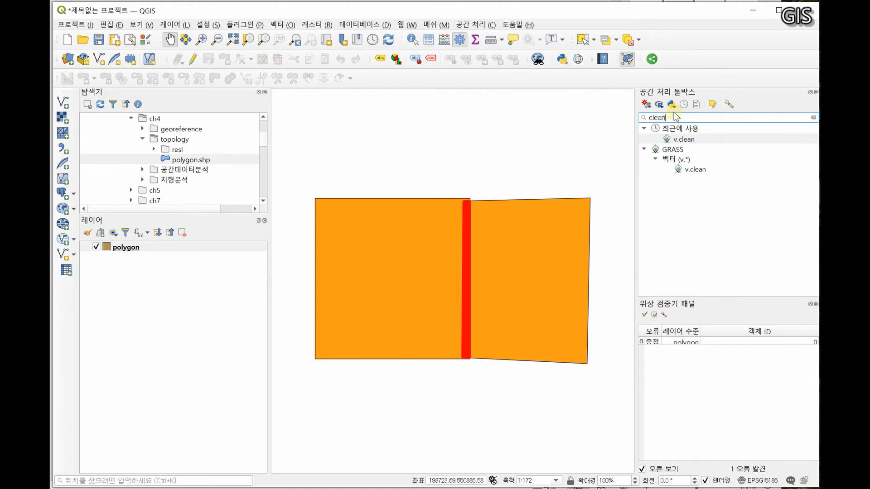
click(703, 170)
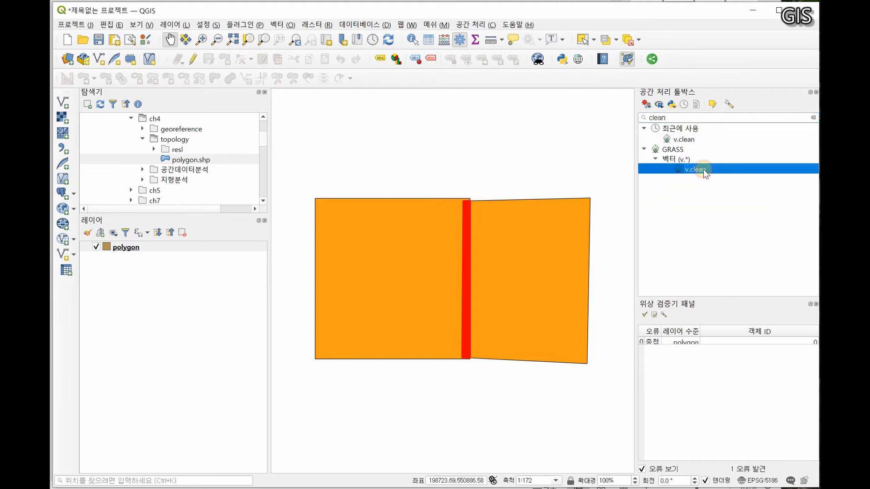
right_click(705, 173)
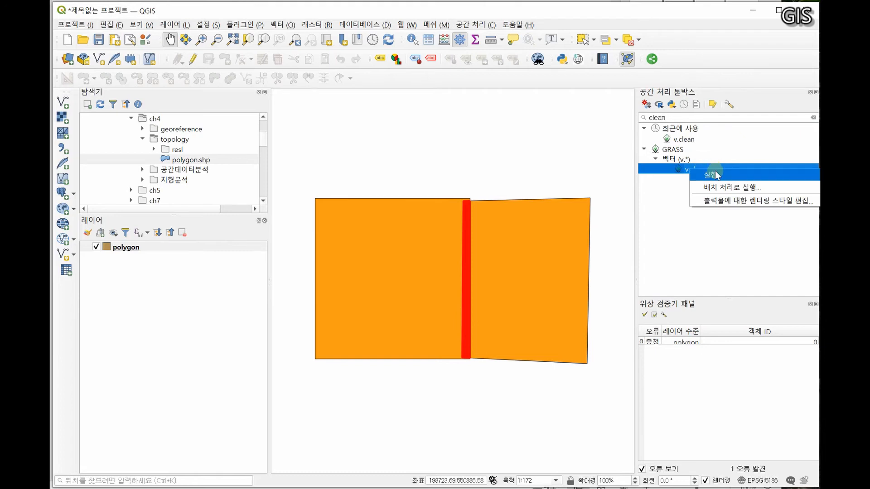
click(710, 177)
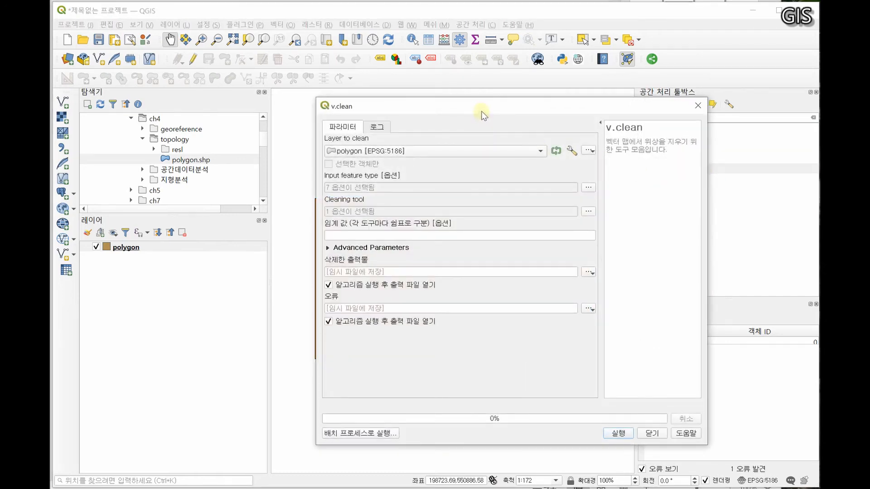
drag(481, 111, 595, 106)
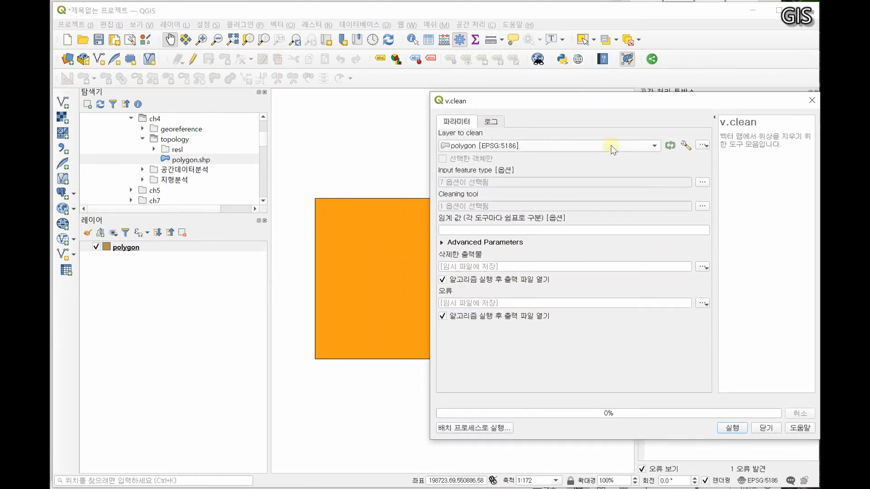
click(702, 207)
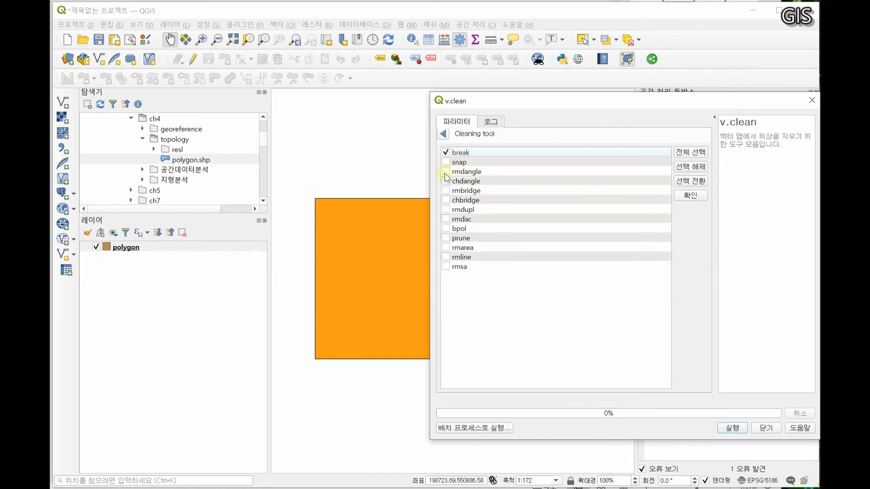
click(446, 153)
click(449, 249)
click(714, 117)
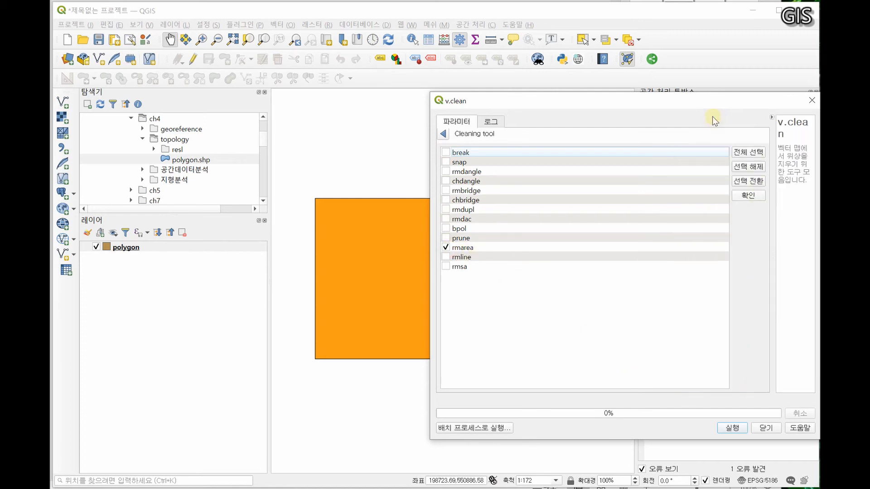
click(770, 119)
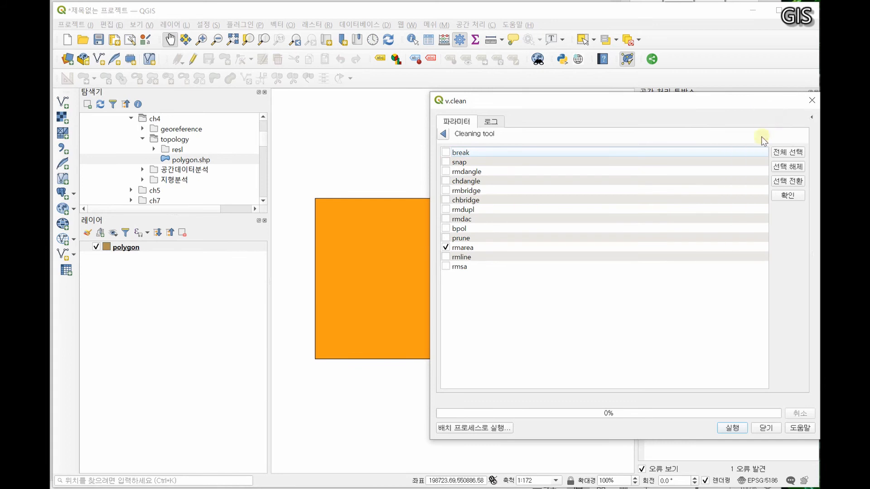
click(766, 427)
Reopen the GRASS v.clean algorithm and add rmarea to its cleaning tools alongside the preselected break
right_click(703, 172)
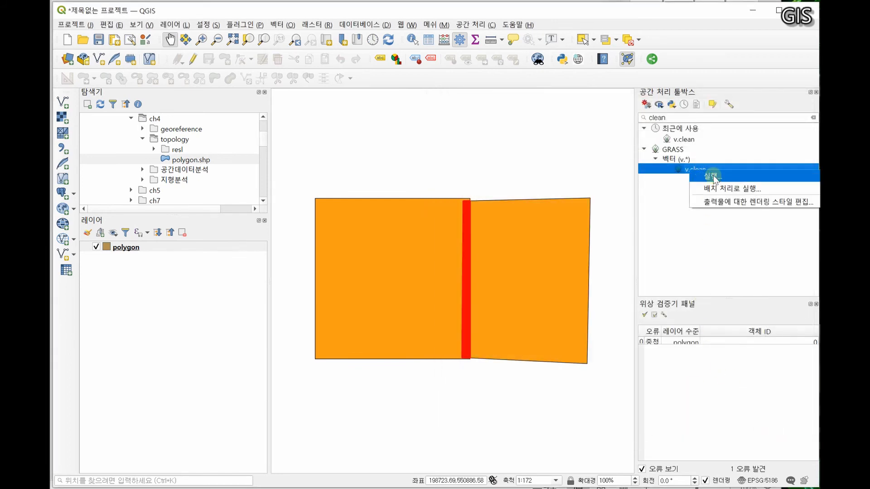
click(713, 176)
click(701, 207)
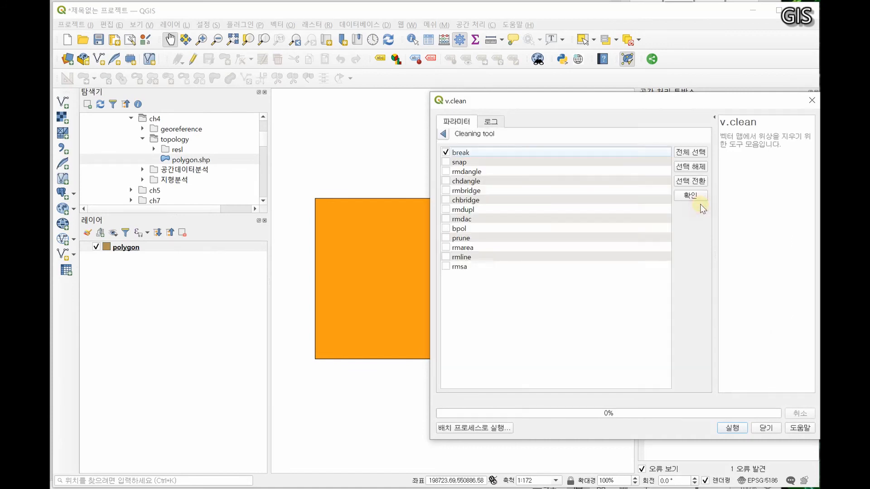
click(446, 248)
click(443, 133)
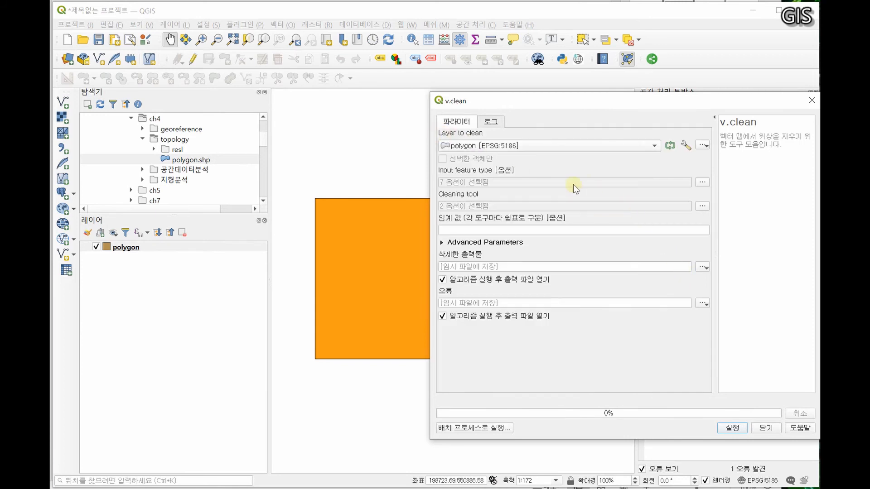
Review the input feature types, keep them all selected, and run v.clean on the polygon layer with temporary outputs, closing its dialog
click(705, 181)
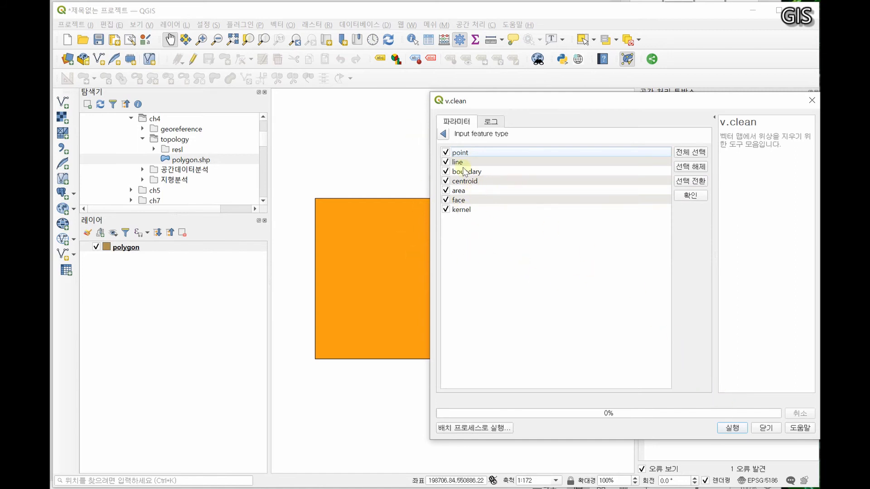
click(444, 134)
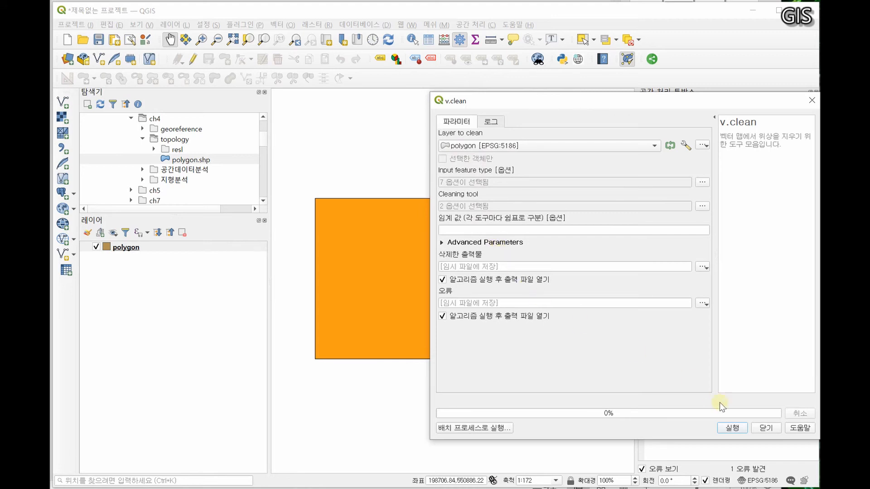
click(734, 428)
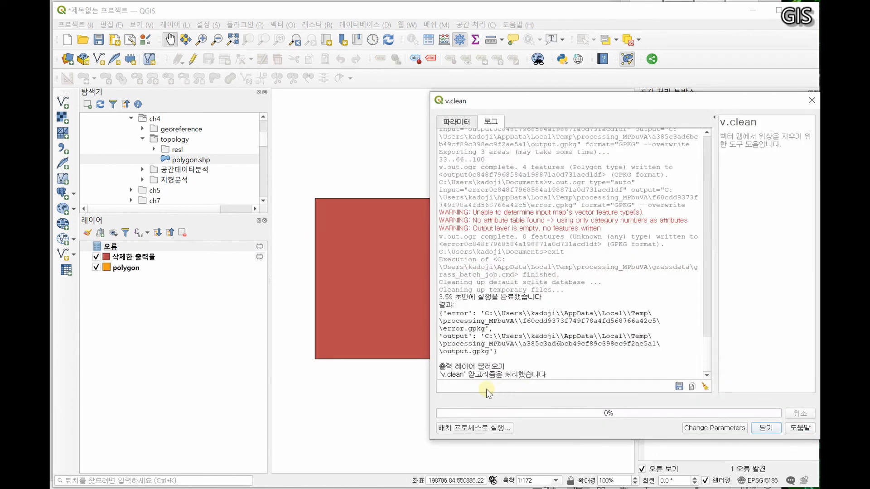
click(766, 428)
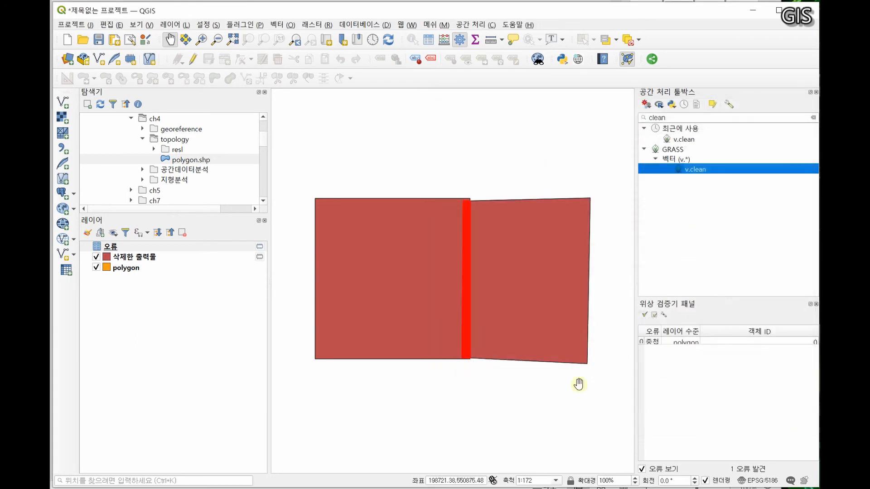
Hide the original polygon layer and switch the cleaned output layer (삭제한 출력물) off and on to compare them on the map
click(96, 257)
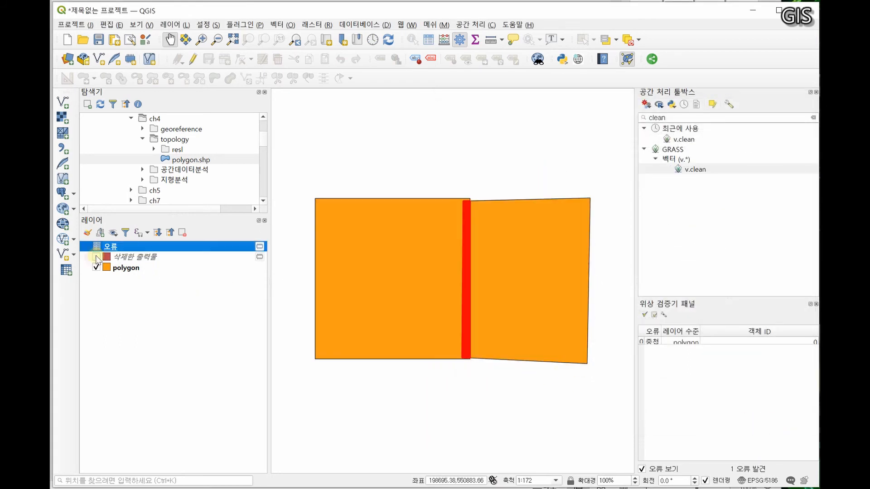
click(96, 268)
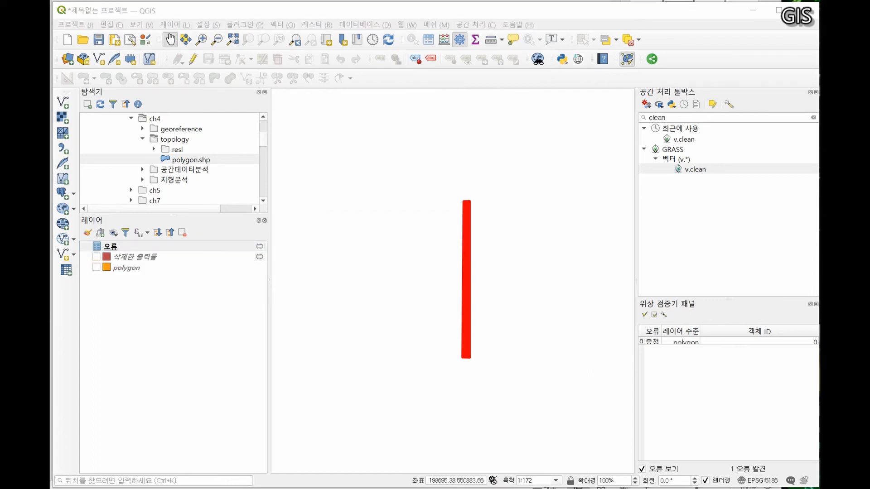
click(96, 257)
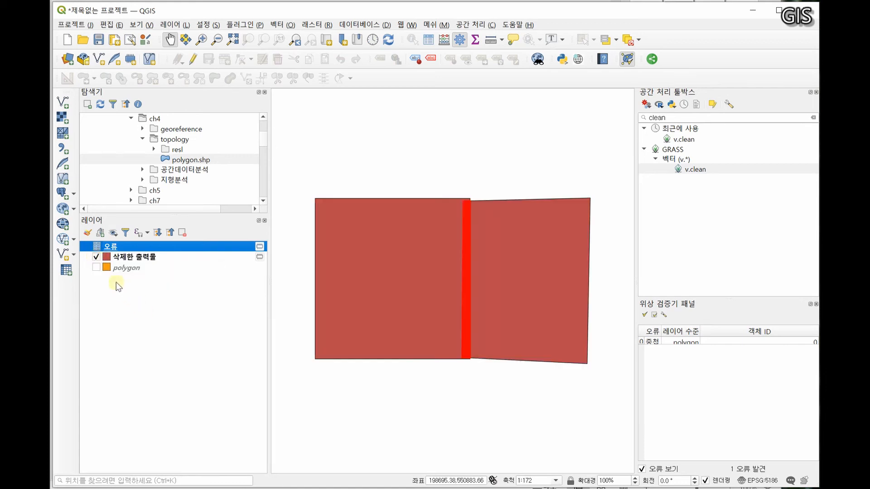
click(152, 257)
click(96, 257)
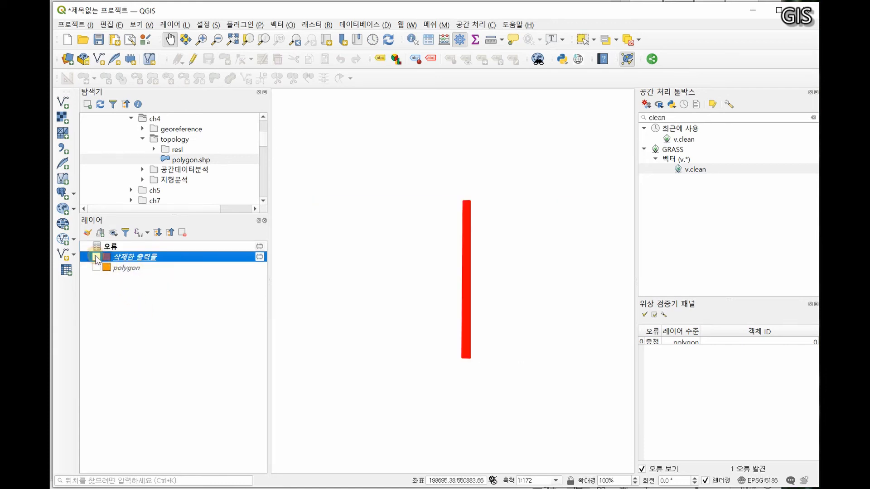
click(96, 257)
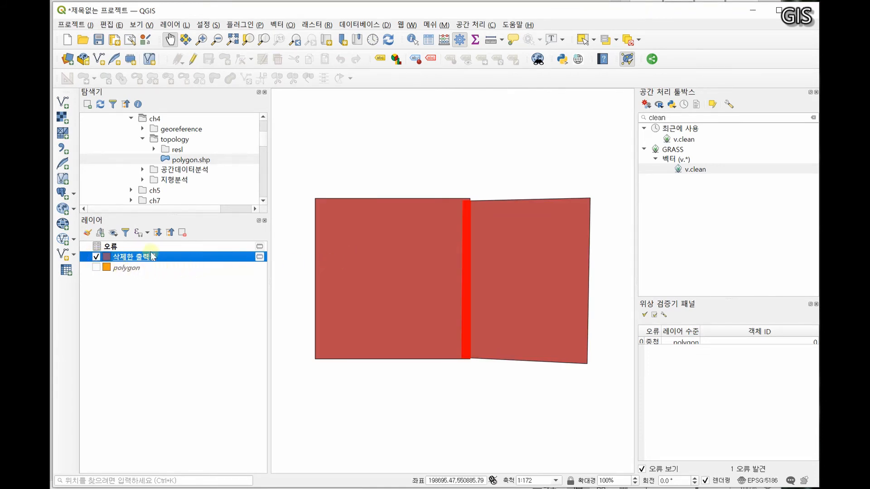
right_click(145, 249)
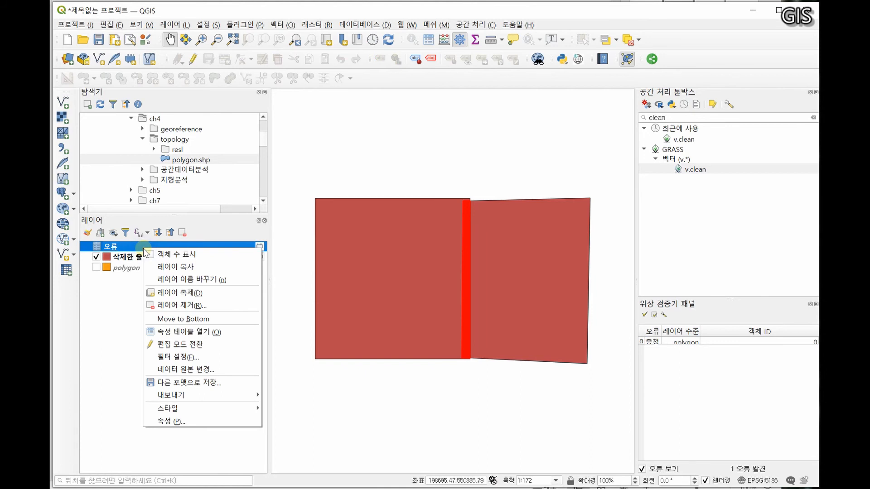
click(168, 305)
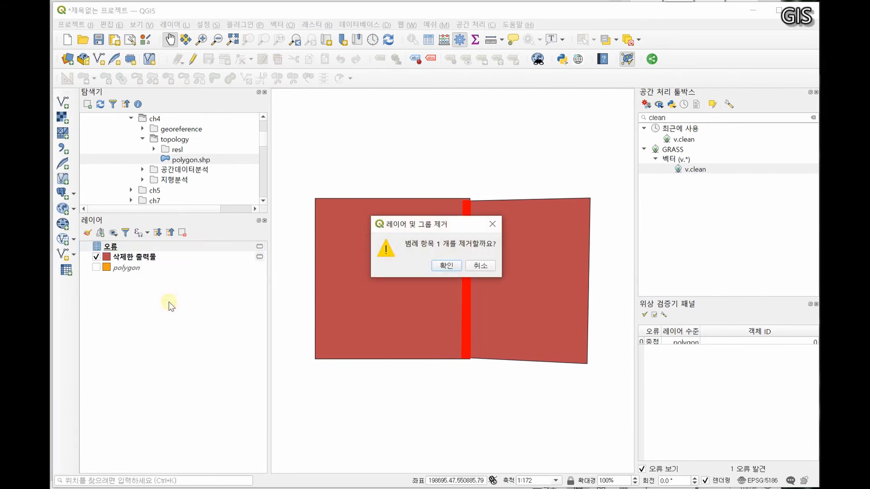
click(480, 265)
Open the attribute table of the error layer (오류), check it for records and close it
right_click(182, 247)
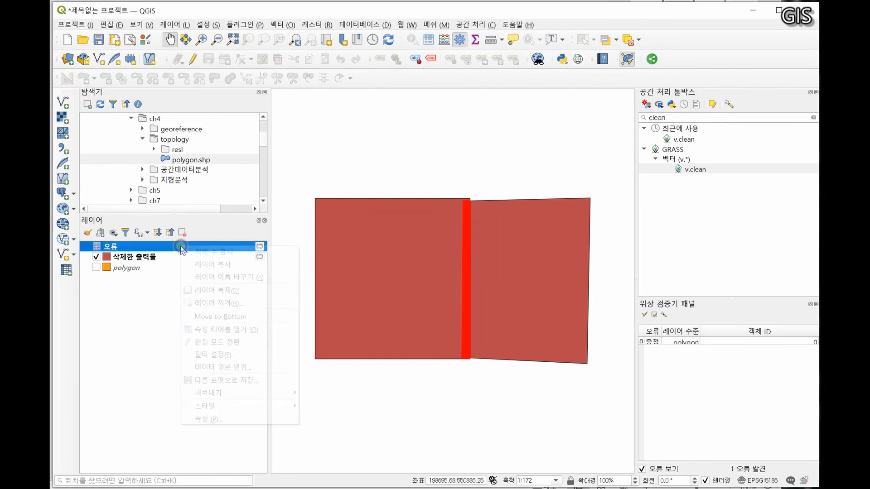
click(218, 329)
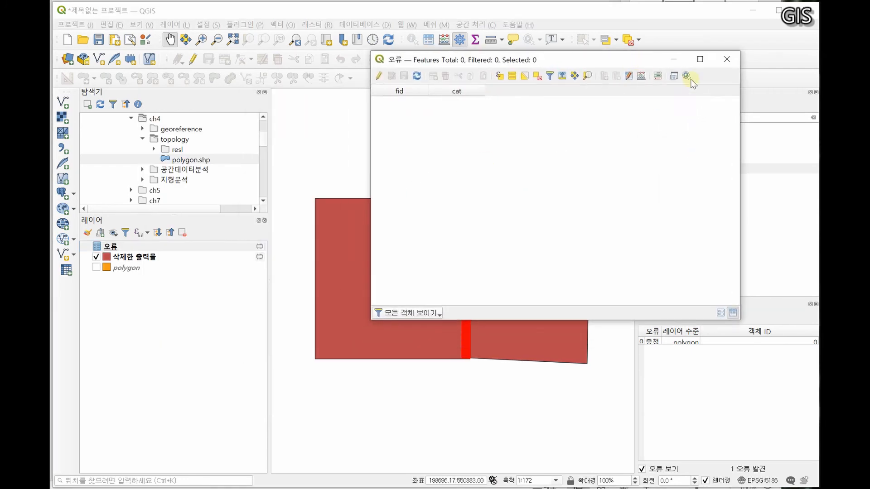
click(724, 62)
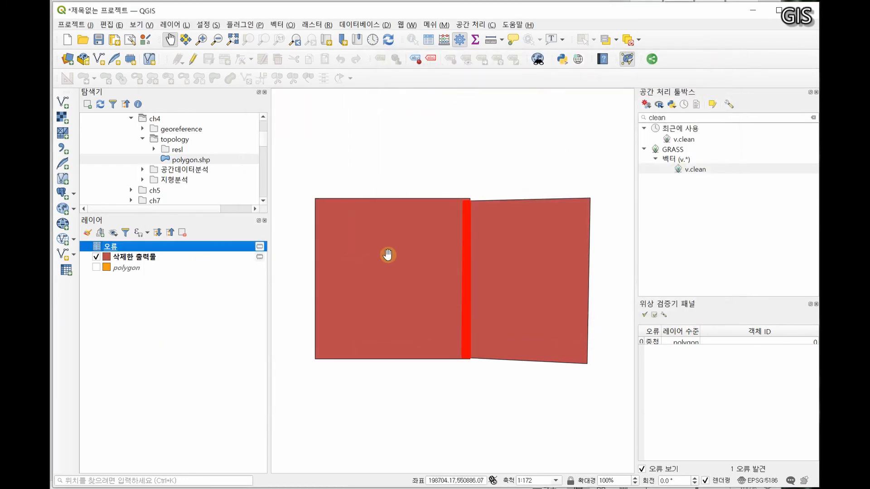
Inspect the cleaned output layer's attribute table beside the map, selecting its features one by one to locate each polygon, and close the table
click(144, 258)
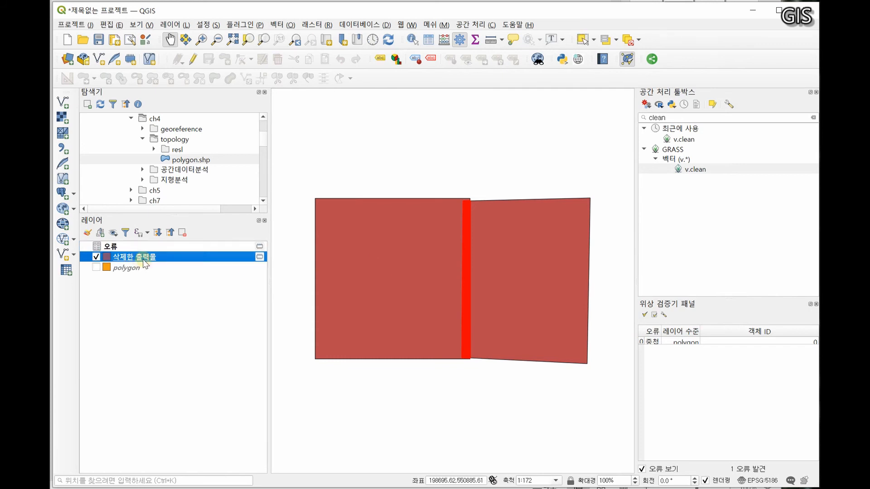
right_click(145, 263)
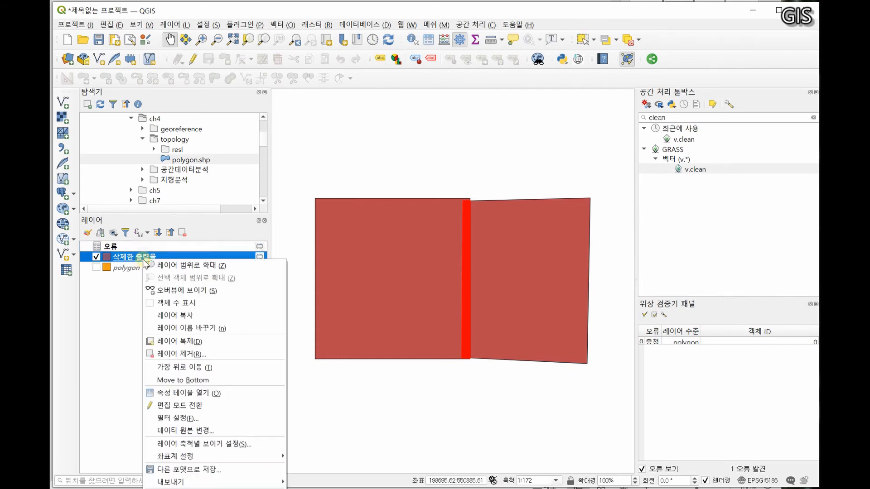
click(194, 391)
drag(527, 69, 682, 169)
click(529, 205)
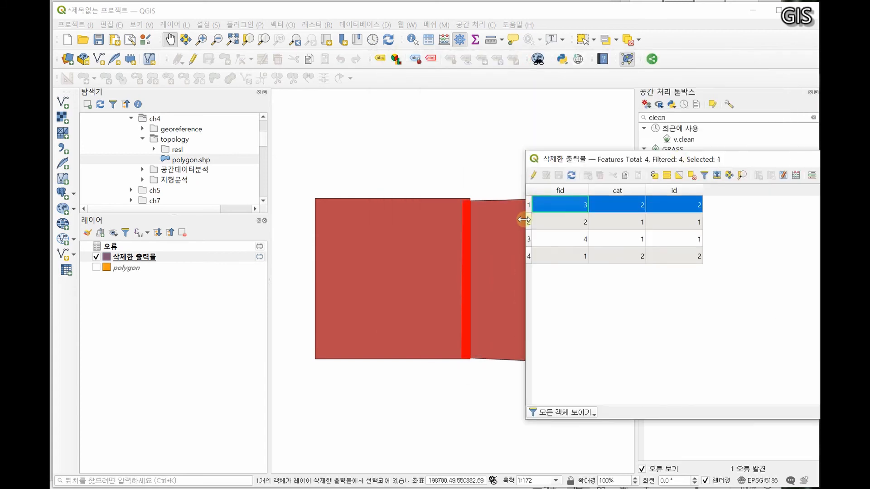
click(528, 222)
click(528, 239)
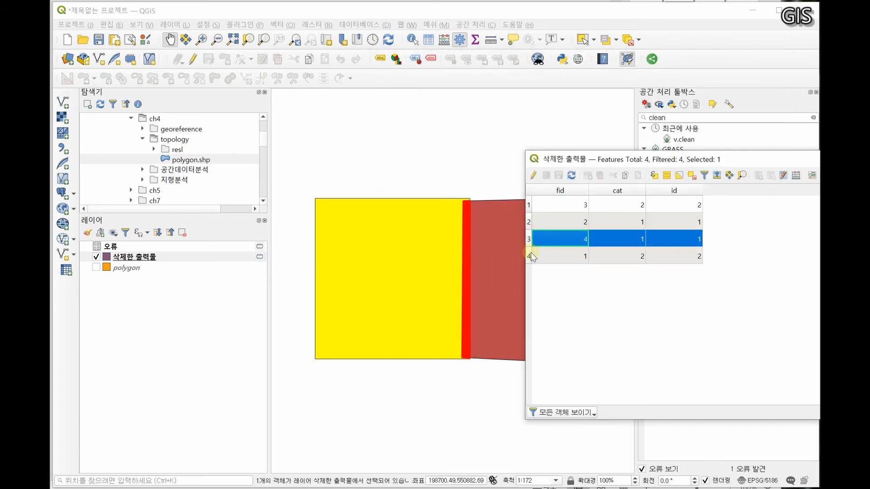
click(529, 256)
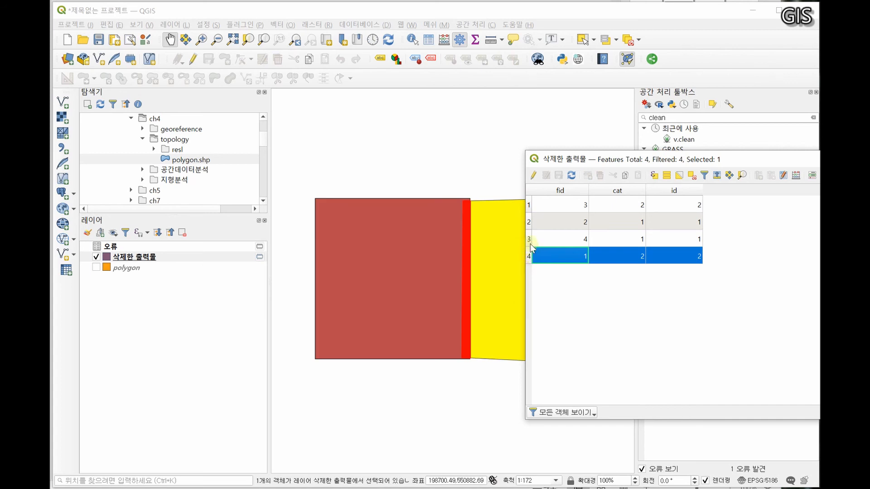
click(531, 243)
click(529, 256)
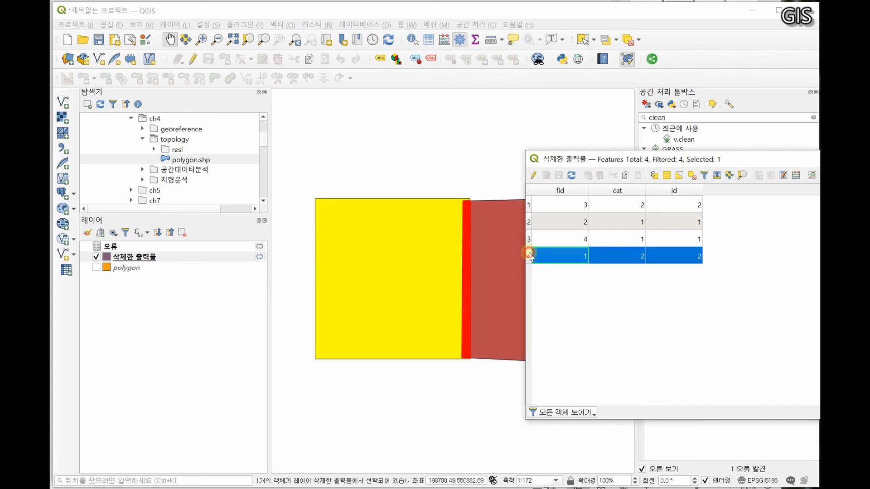
drag(736, 157, 480, 248)
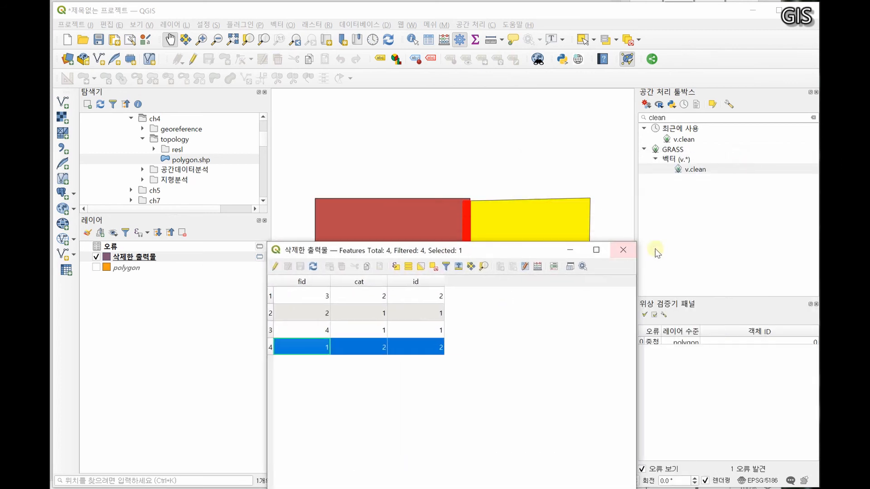
click(624, 249)
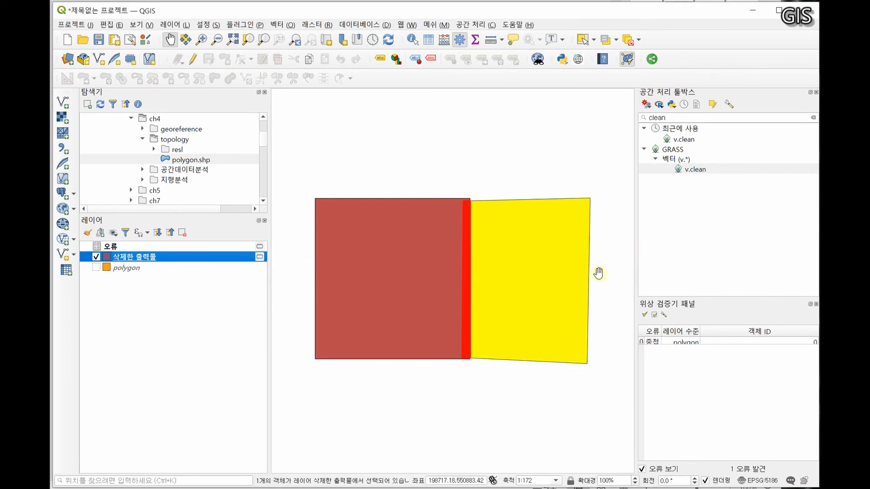
Switch to the presentation and examine the slide on the invalid GRASS 7 folder error, its bin\bin path and the bin-folder copying fix
click(753, 0)
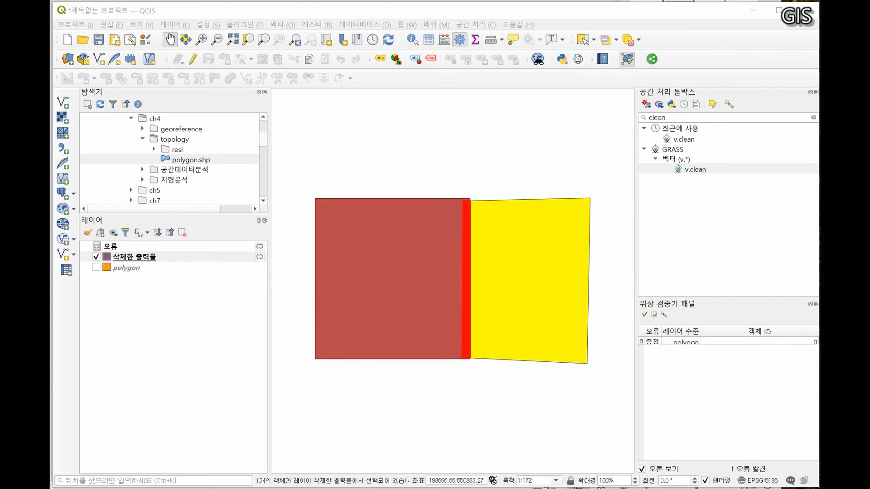
key(alt+Tab)
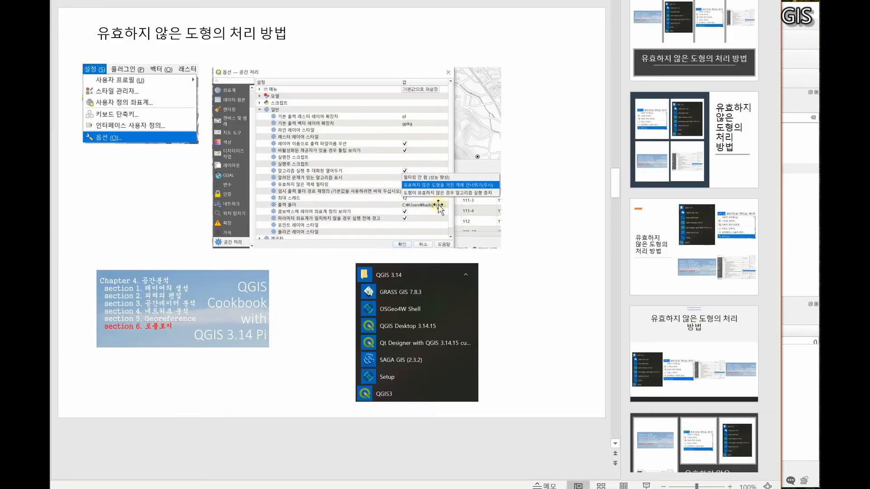
scroll(181, 308, down, 1)
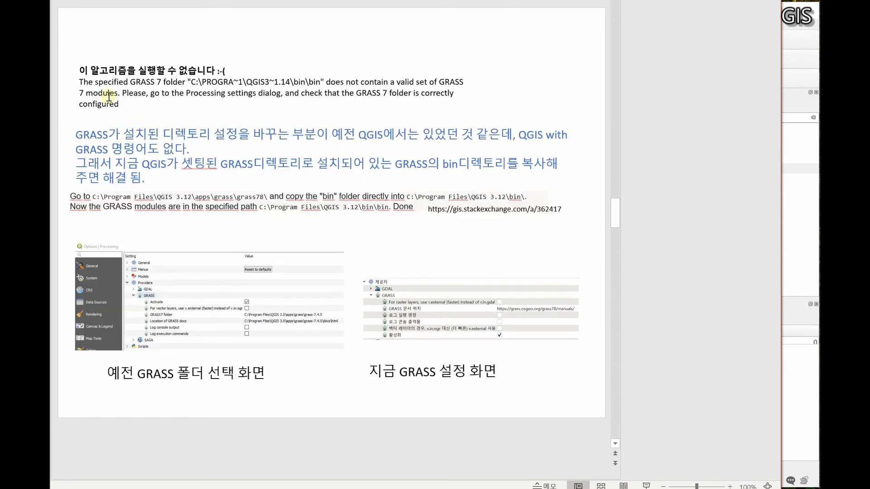
drag(81, 84, 112, 106)
click(273, 104)
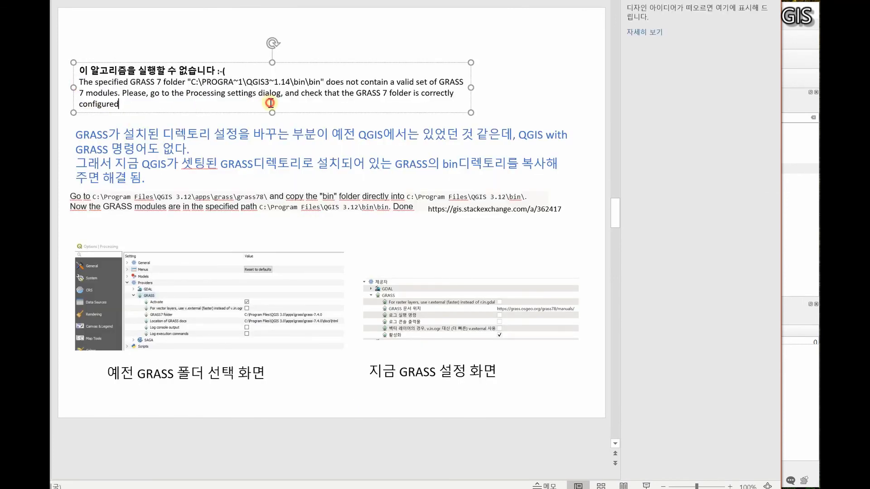
click(543, 95)
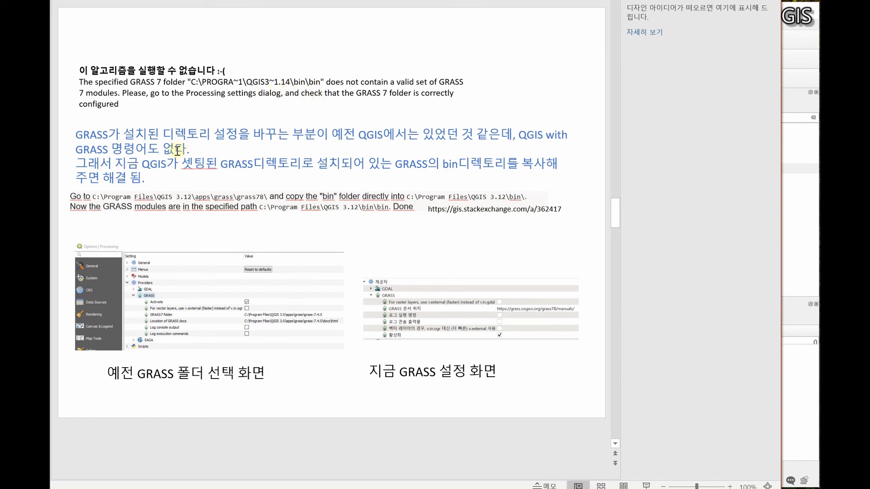
drag(321, 85, 197, 85)
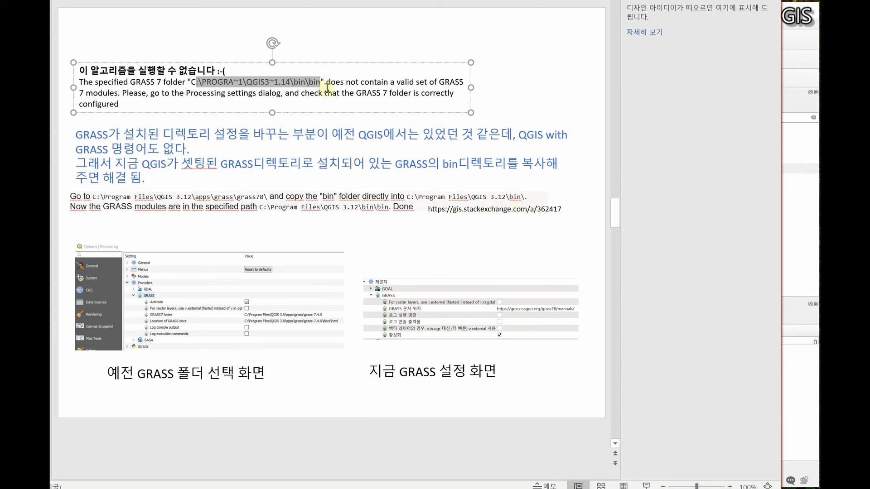
click(279, 180)
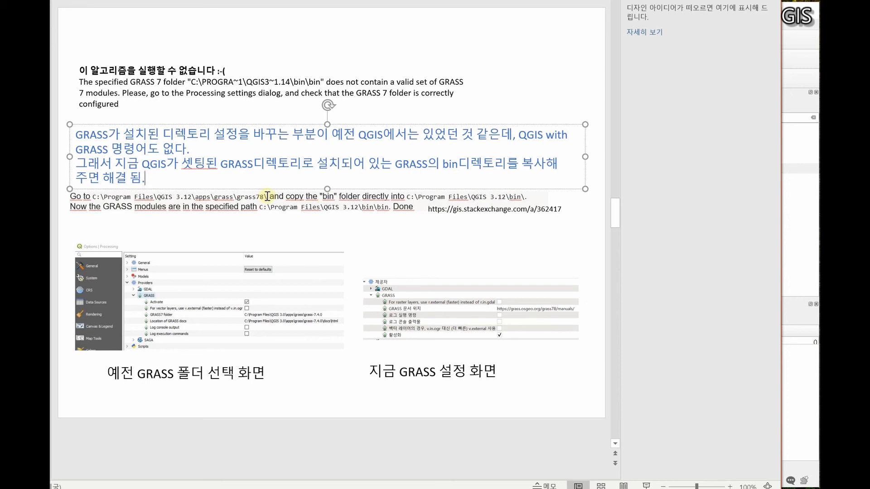
Highlight the grass78 folder name in the slide's GRASS source path and switch to File Explorer, placing its window fully in view
drag(266, 196, 233, 197)
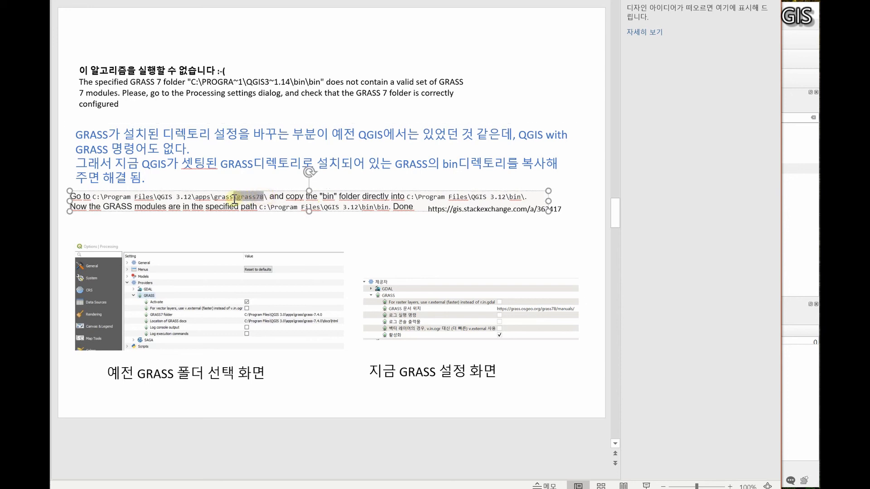
click(397, 255)
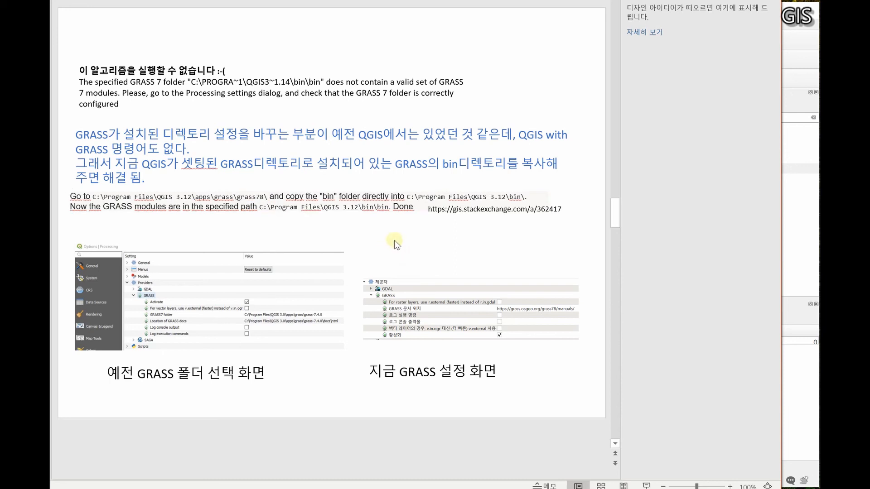
key(alt+Tab)
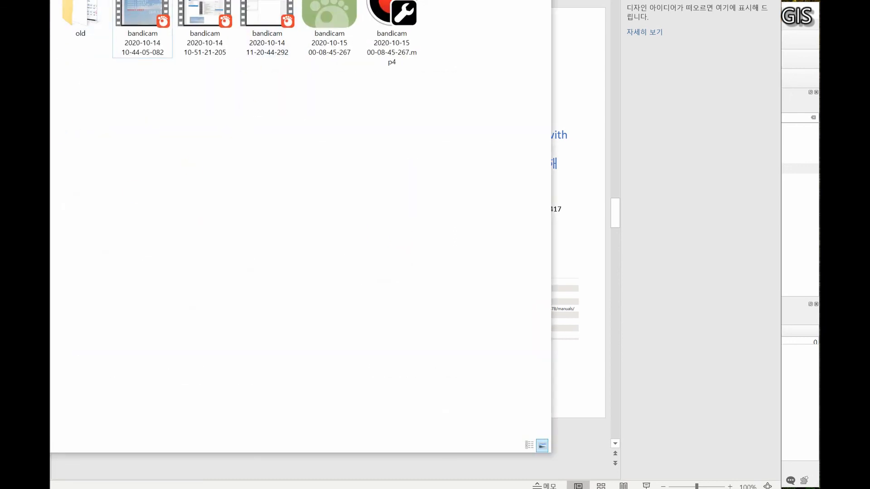
drag(164, 0, 442, 40)
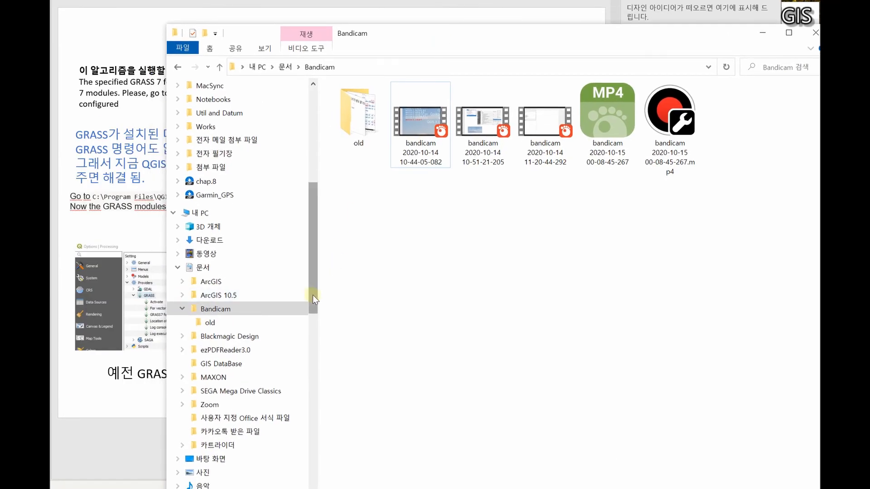
Open the folder C:\Program Files\QGIS 3.14\apps\grass\grass78 in File Explorer
drag(313, 295, 316, 372)
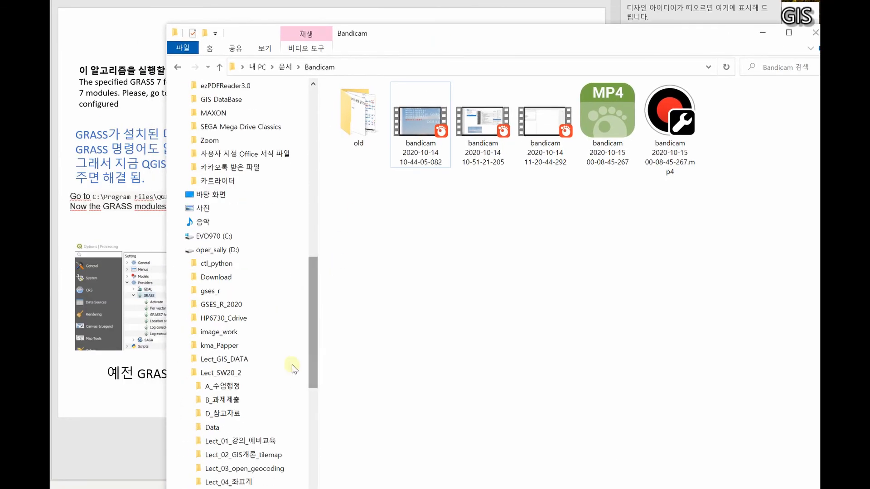
scroll(253, 335, up, 2)
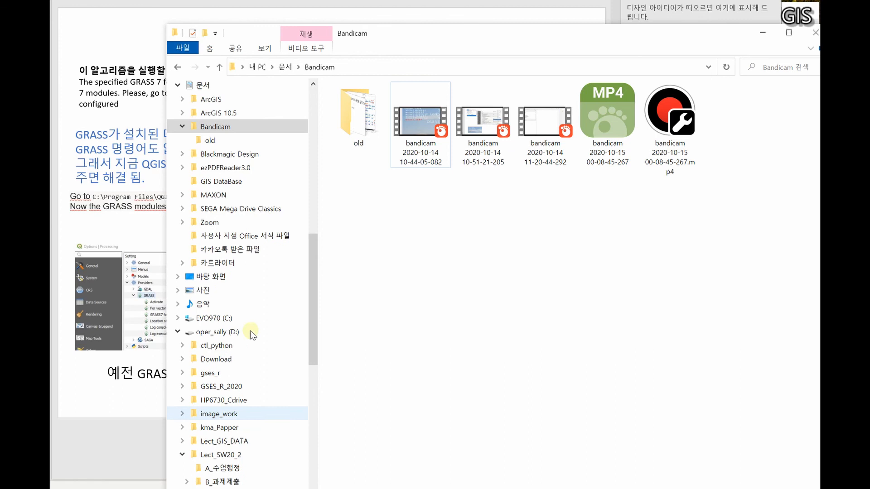
click(229, 318)
double_click(382, 189)
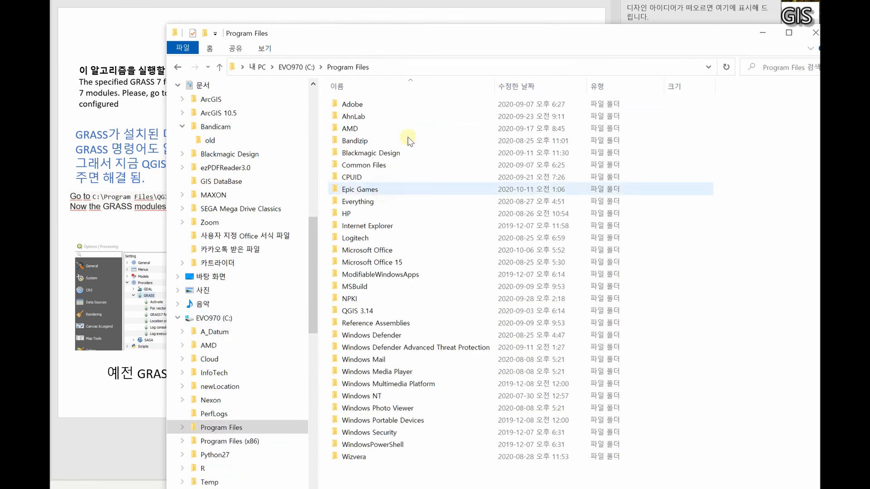
double_click(381, 311)
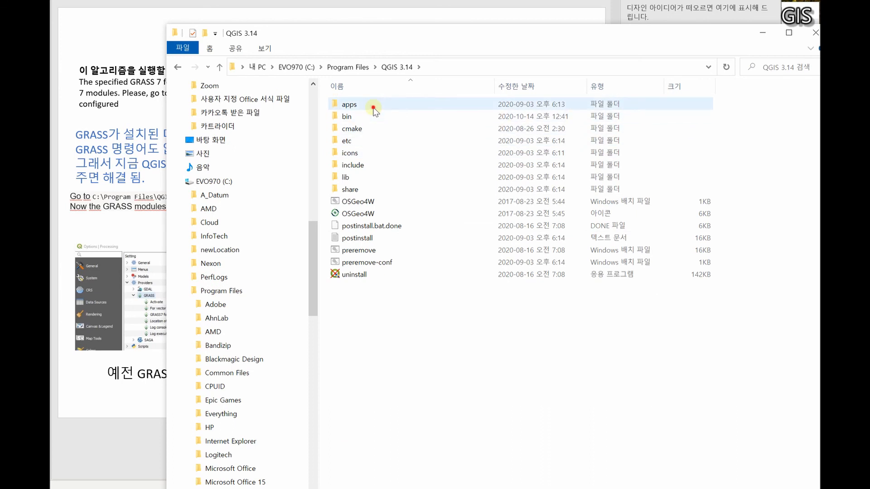
double_click(373, 109)
double_click(389, 109)
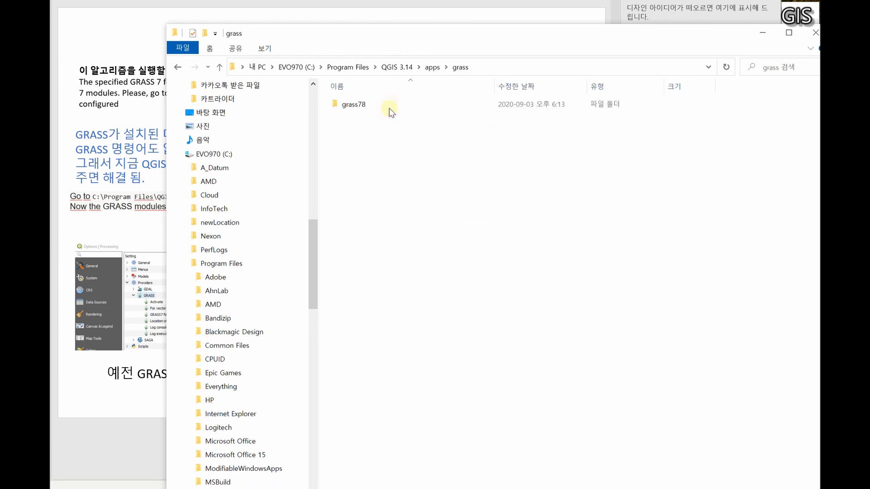
double_click(388, 109)
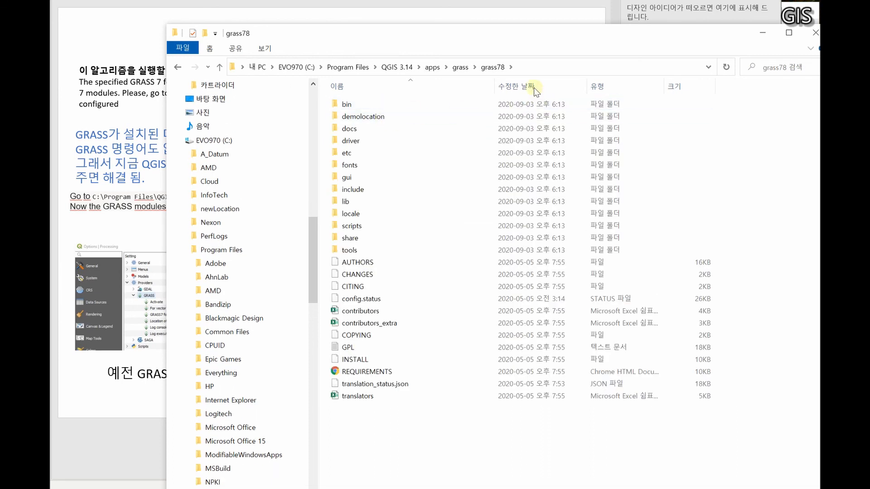
Position the grass78 window below the slide's instructions and copy its bin folder
drag(535, 39, 592, 252)
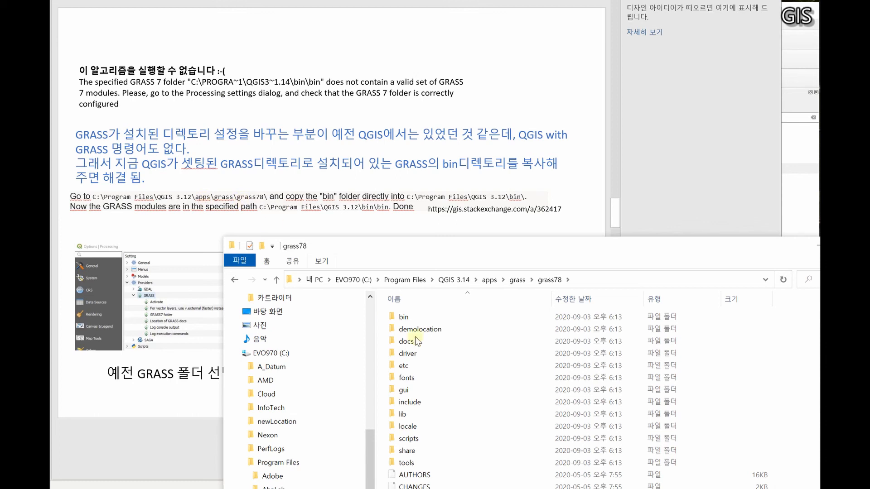
click(411, 317)
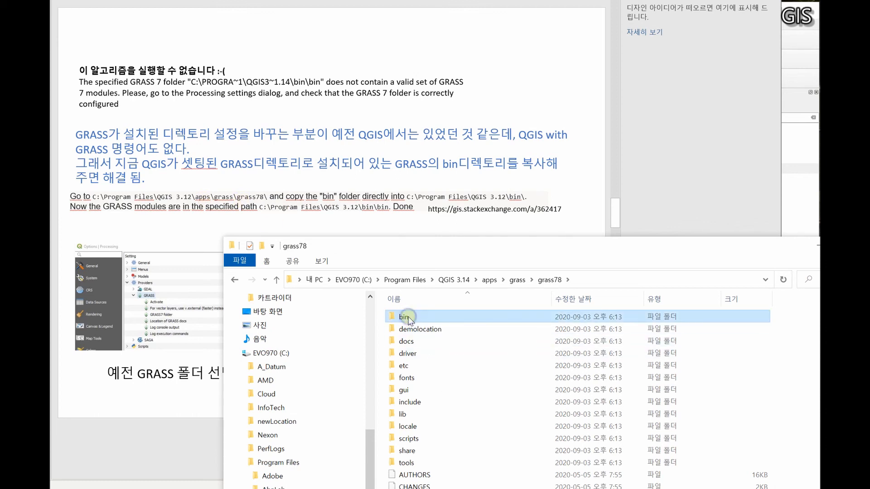
right_click(410, 318)
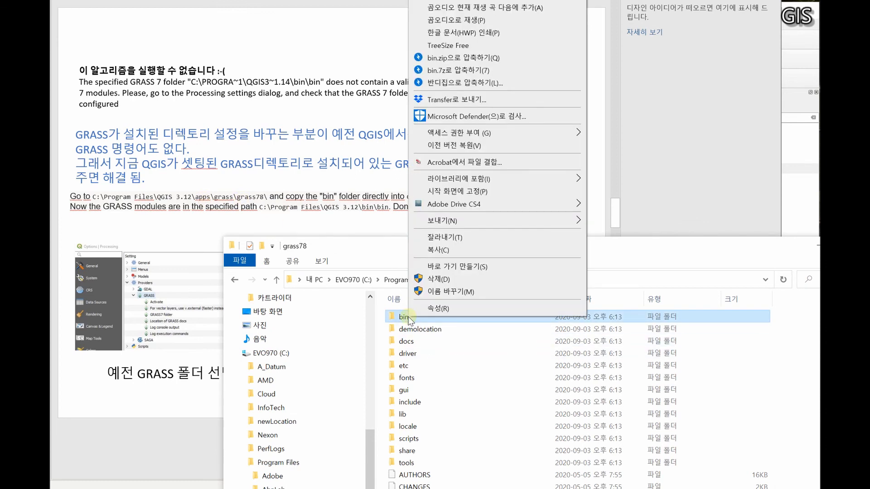
click(460, 249)
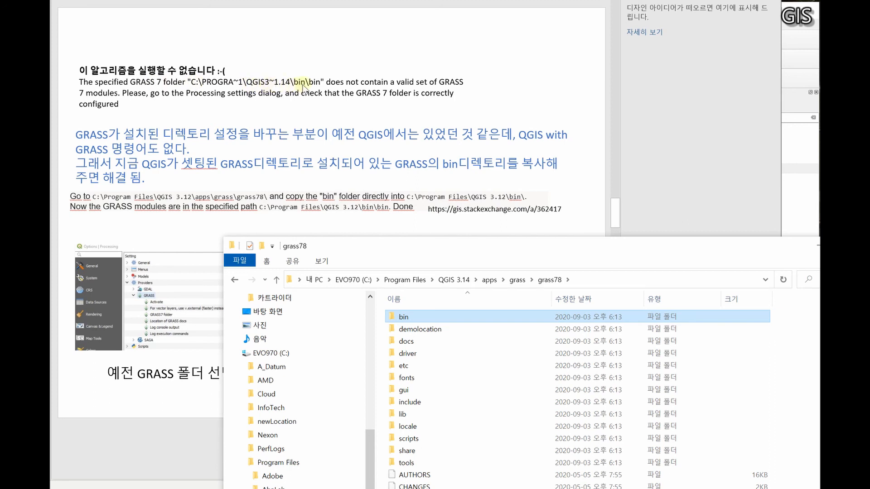
Go to the bin folder directly under QGIS 3.14 and open the nested bin folder to examine its GRASS module files
drag(557, 248, 554, 91)
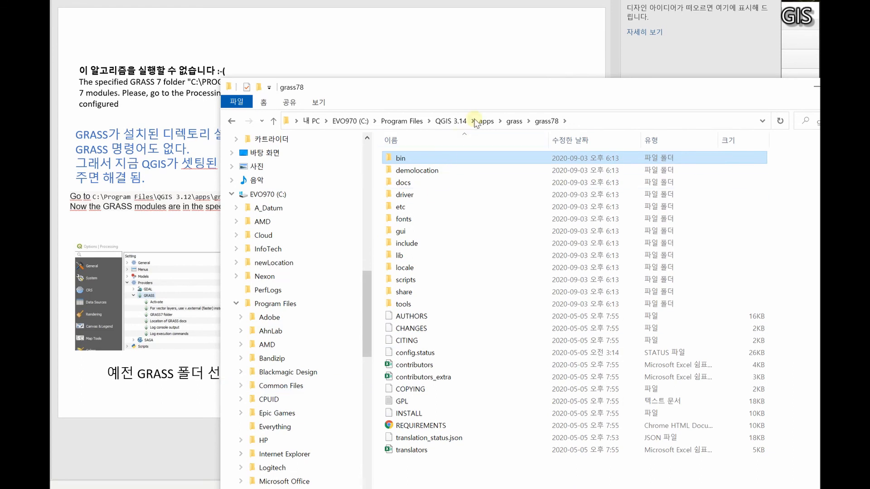
drag(452, 88, 436, 138)
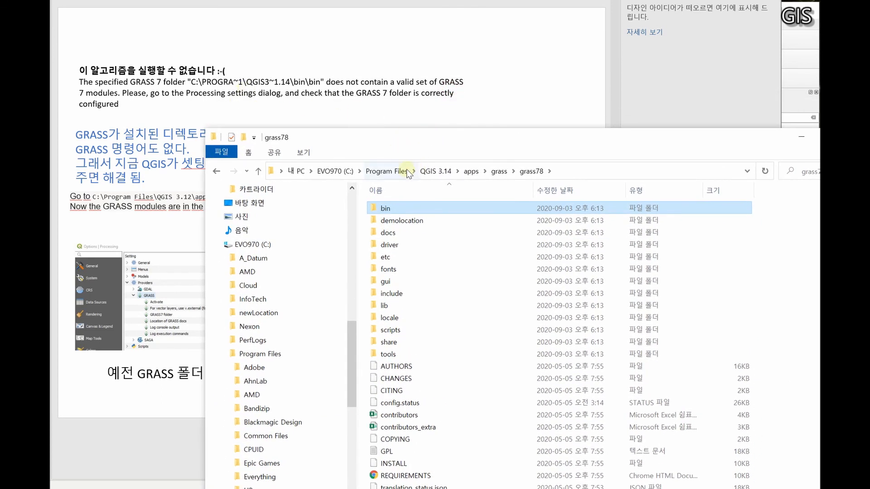
click(440, 172)
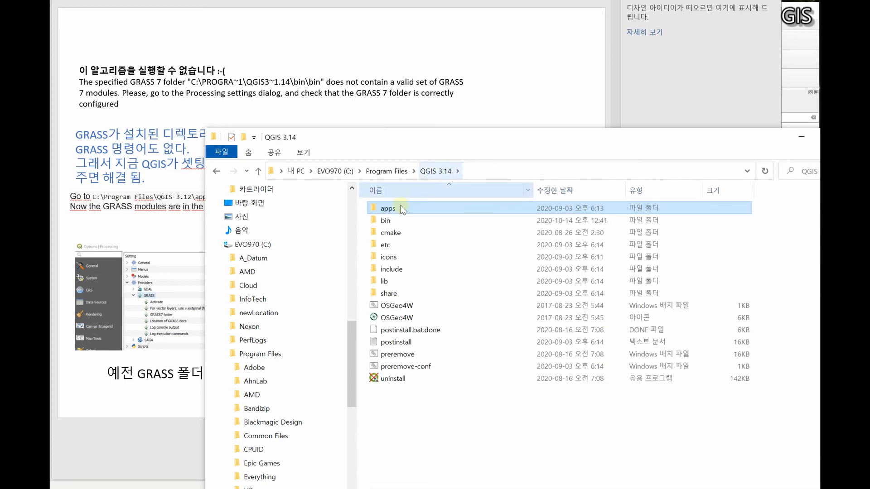
click(392, 222)
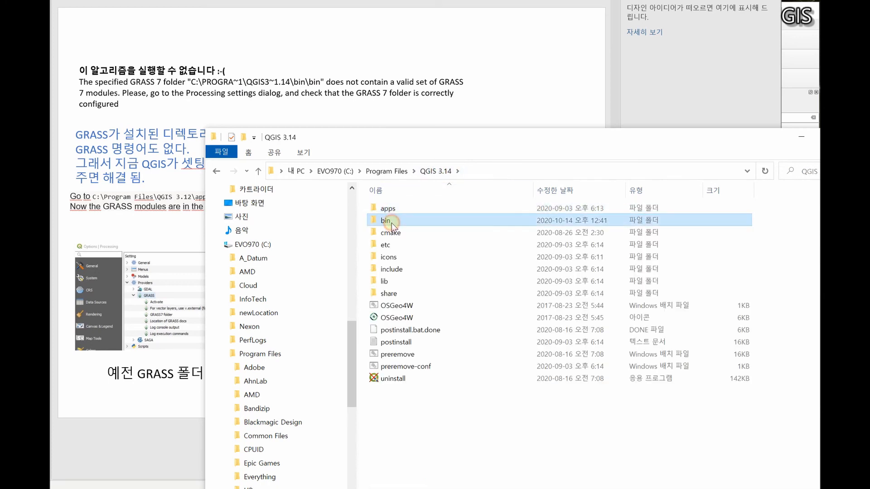
double_click(391, 223)
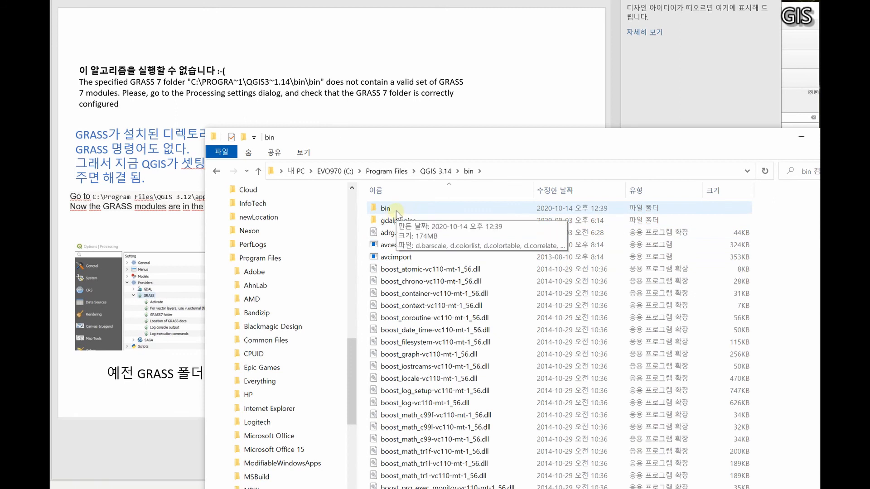
double_click(396, 211)
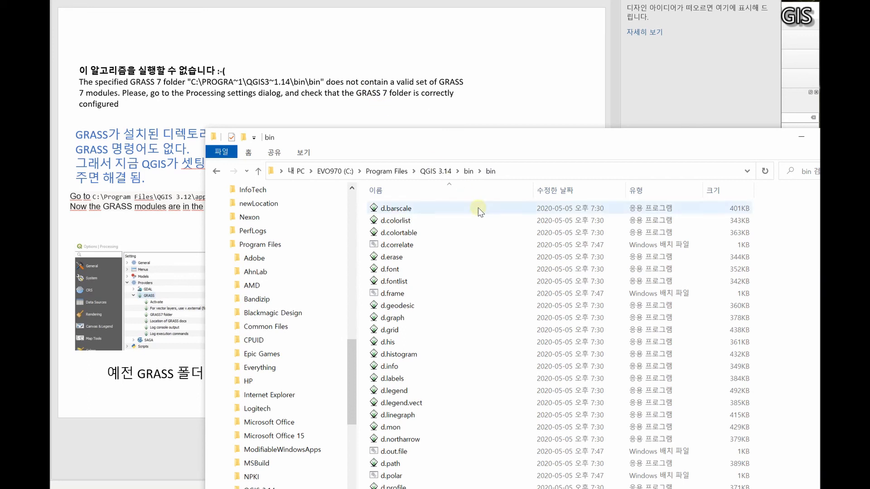
Return to QGIS 3.14\bin to view the paste options without pasting, recheck the nested bin folder and go back to the slide
click(469, 171)
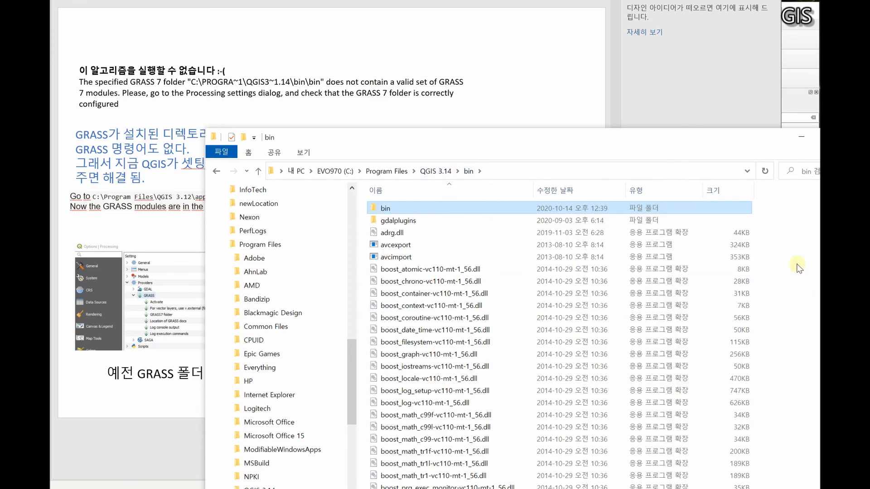
right_click(780, 235)
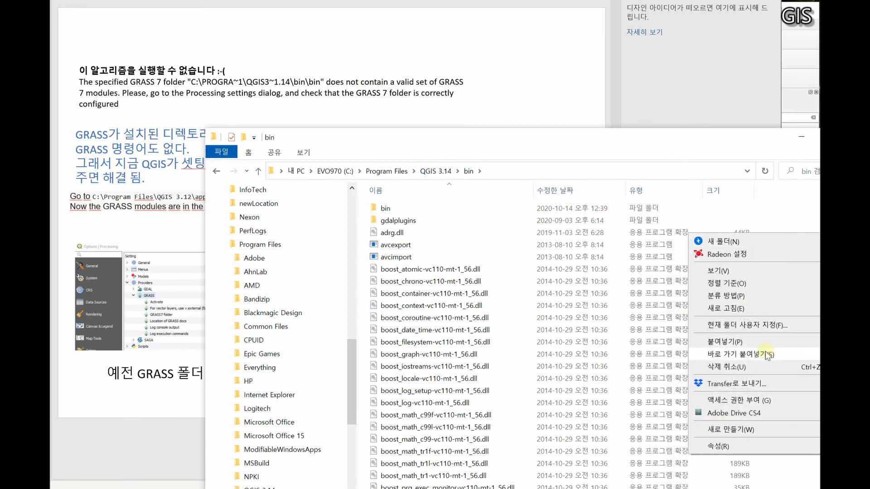
click(400, 209)
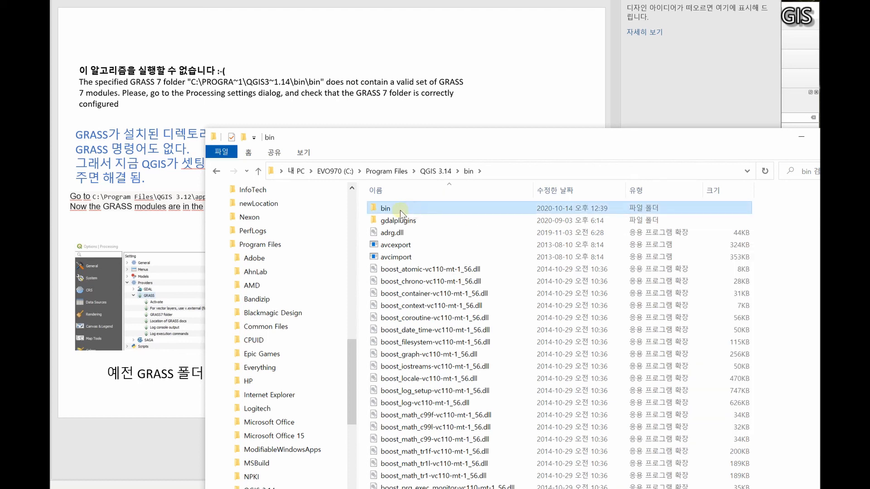
double_click(401, 210)
drag(720, 137, 620, 142)
click(632, 127)
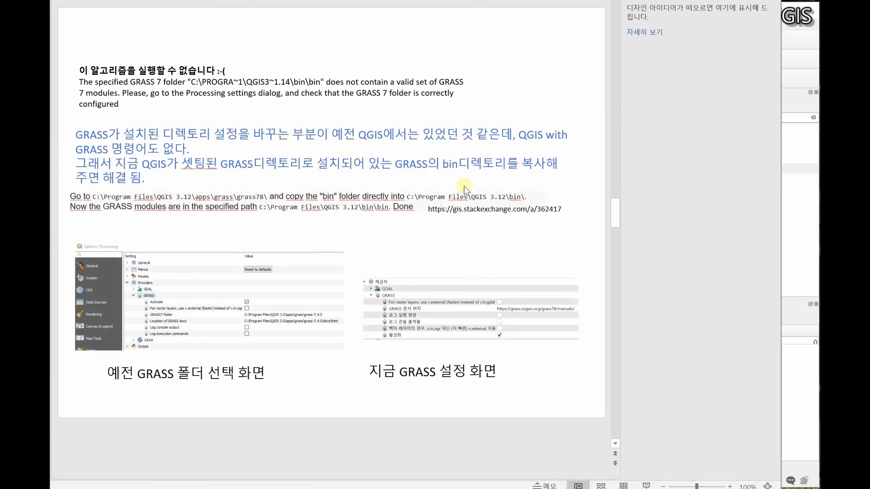